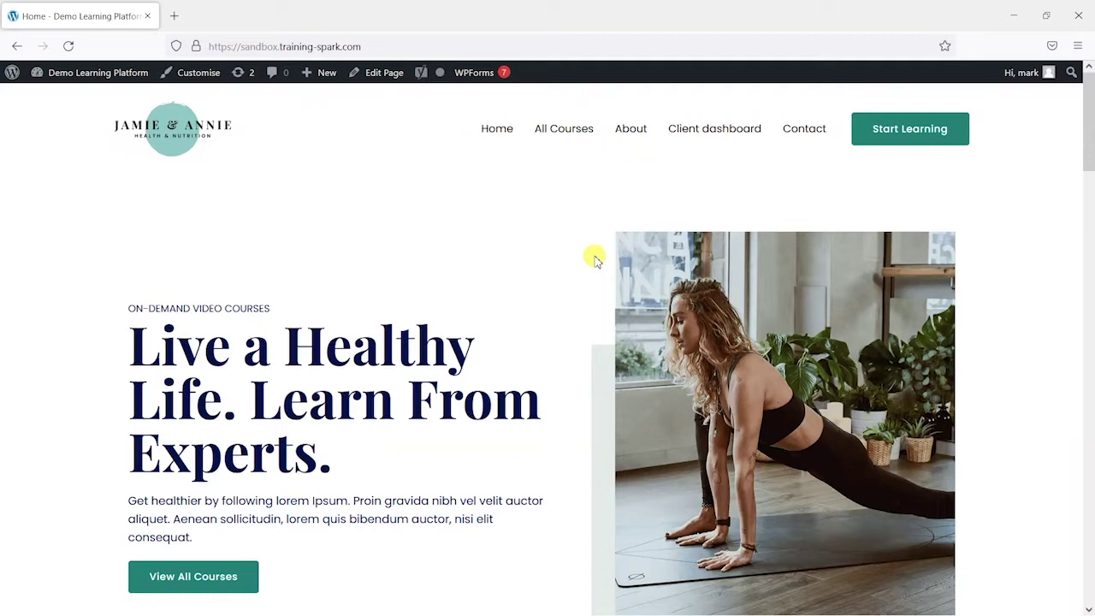
Open the WordPress admin dashboard and go to the page for adding new plugins
mouse_move(67, 75)
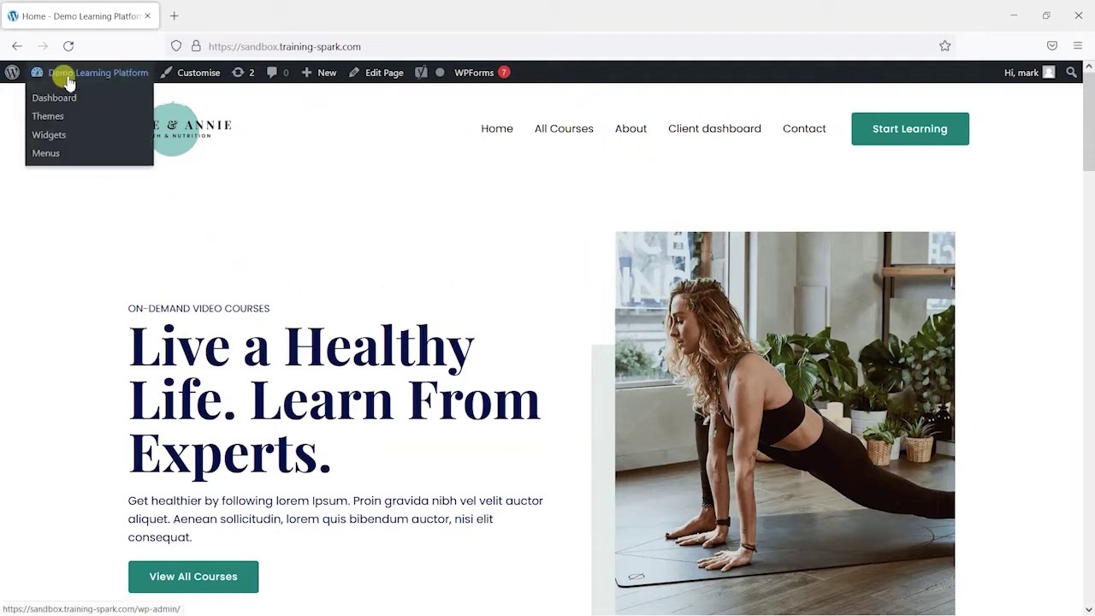
left_click(54, 99)
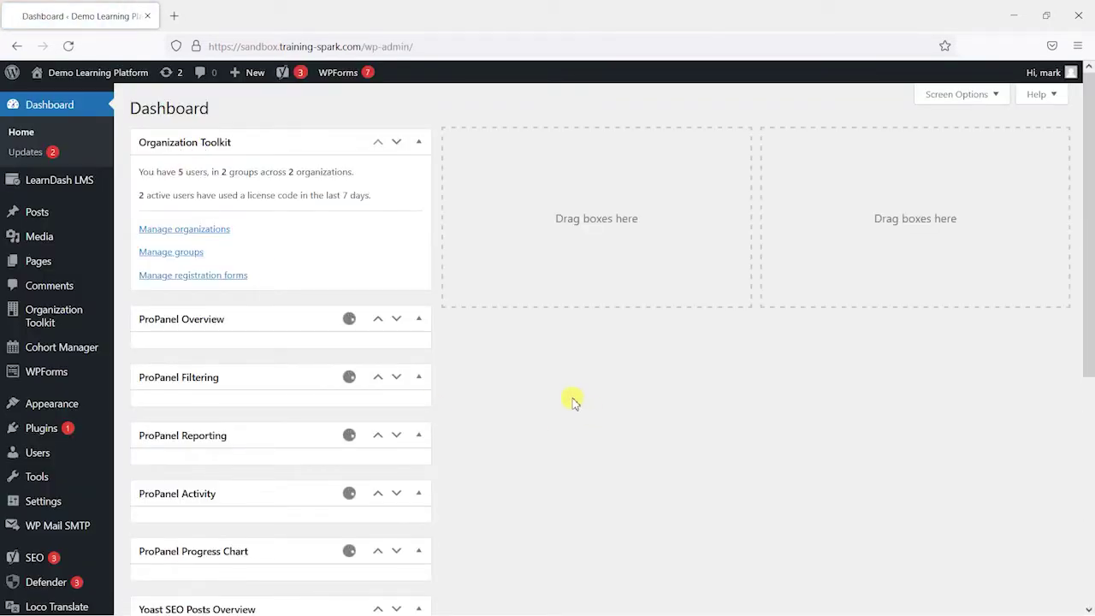
scroll(514, 398, "down", 2)
mouse_move(52, 396)
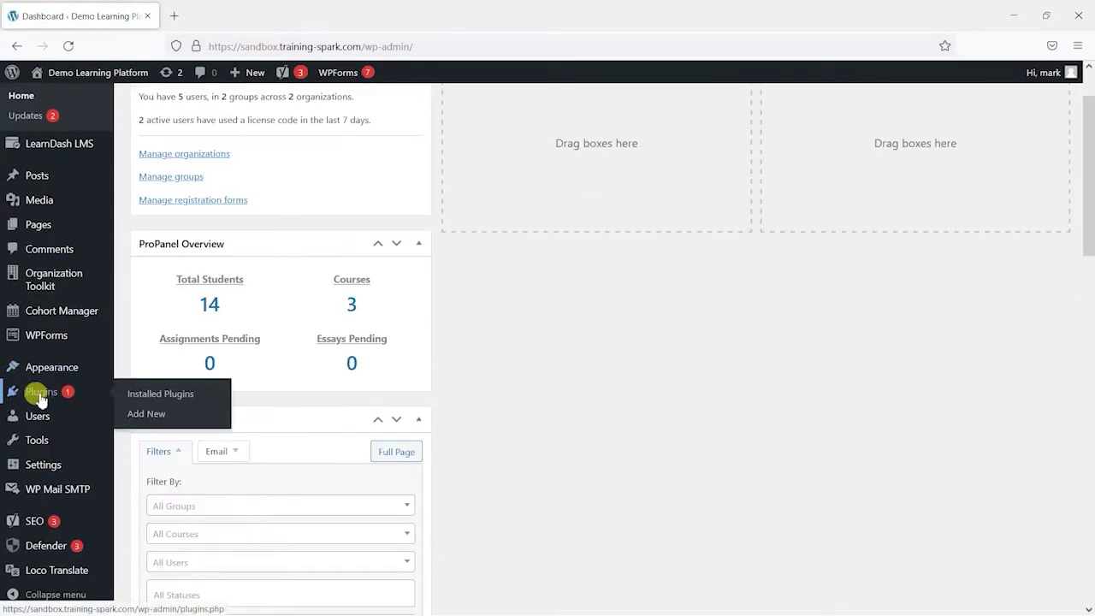
left_click(150, 416)
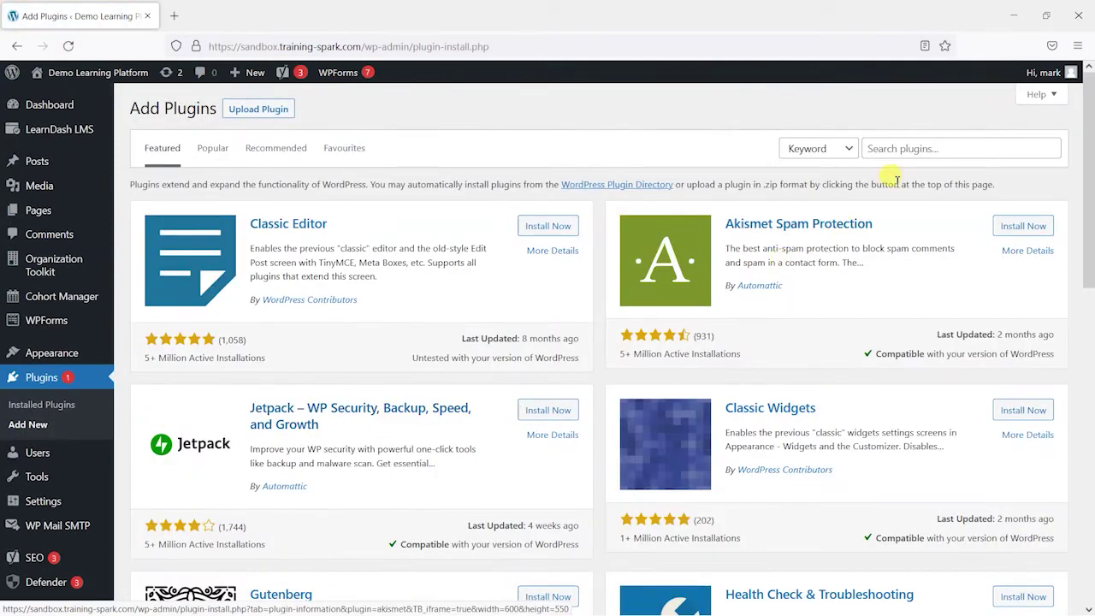
Search for "WP Maintenance Mode", then install and activate the WP Maintenance Mode & Coming Soon plugin by Themeisle
left_click(920, 150)
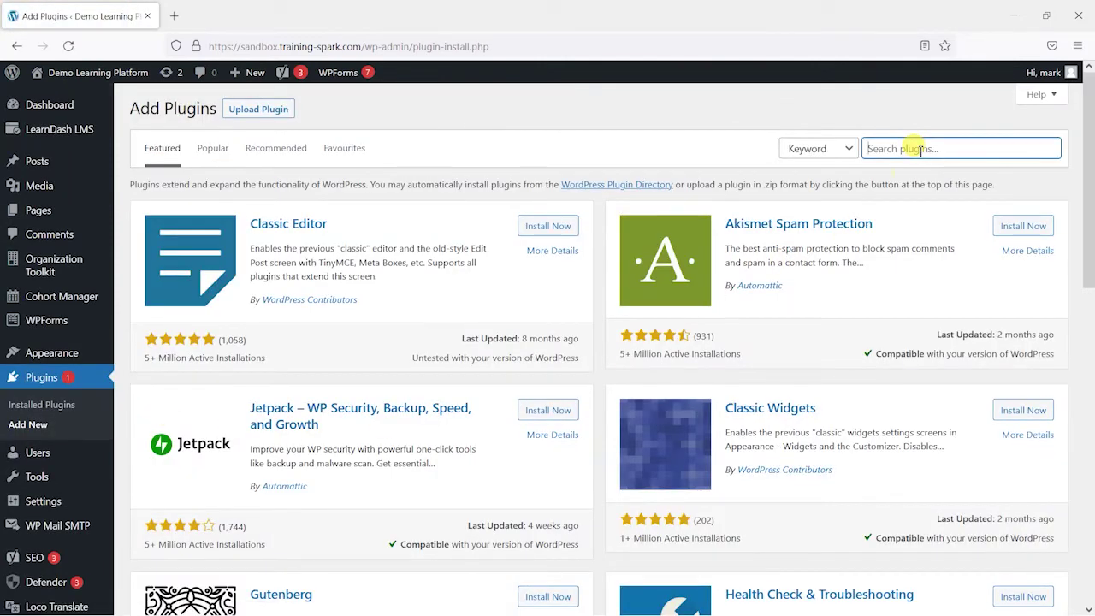
type("WP Ma")
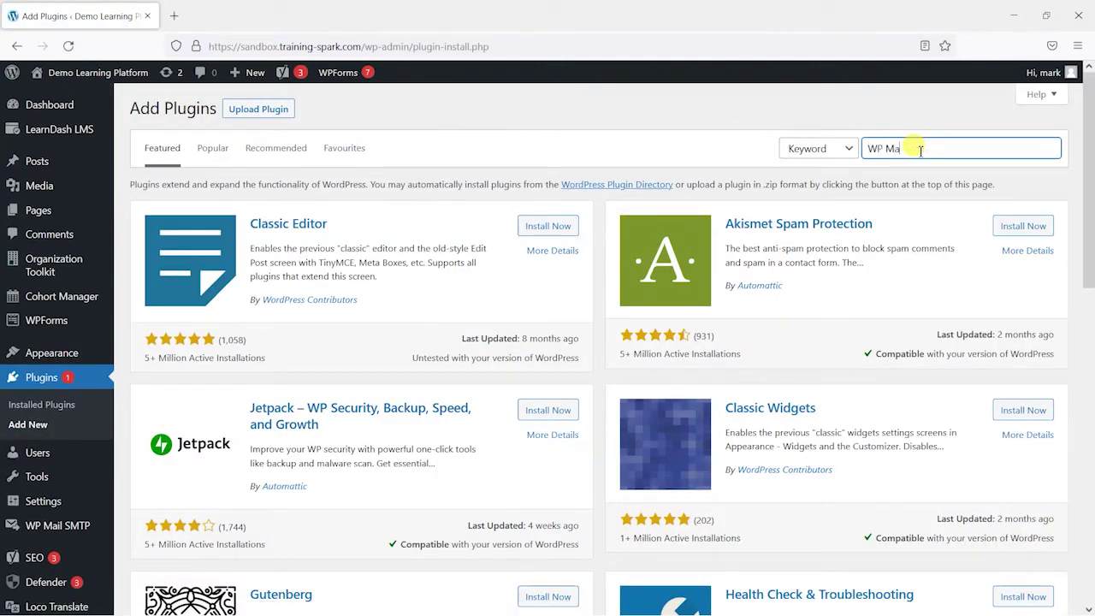
type("intenance Mode")
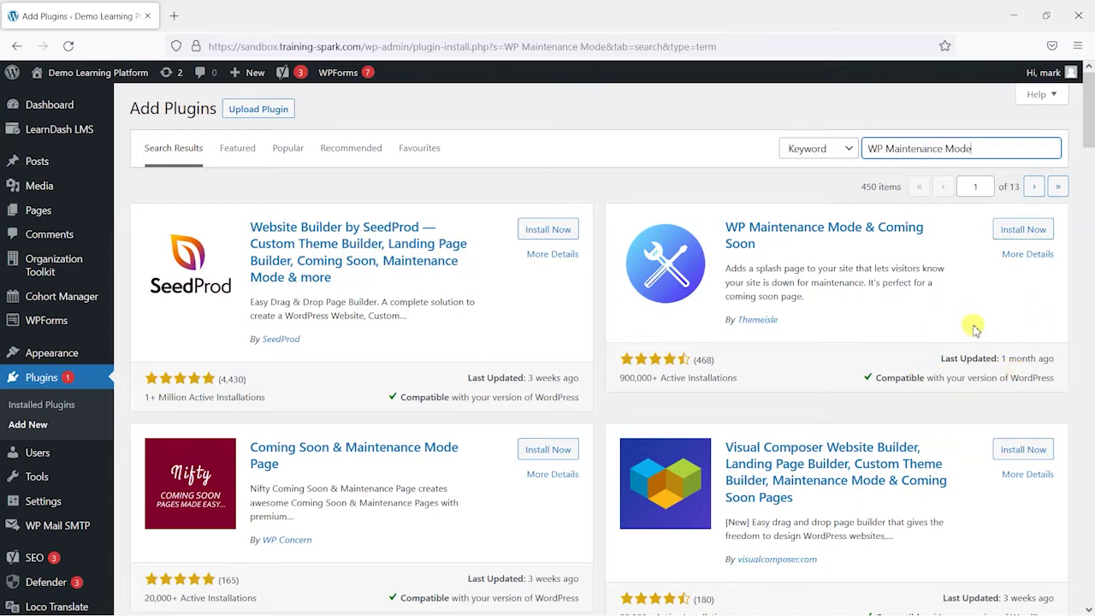
left_click(1023, 233)
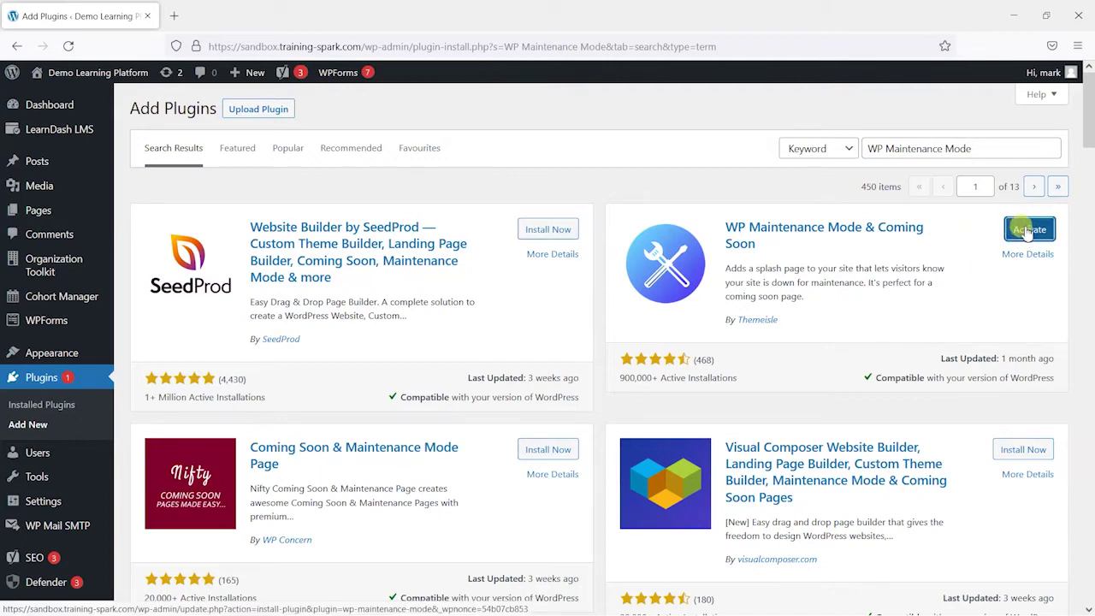
left_click(1028, 232)
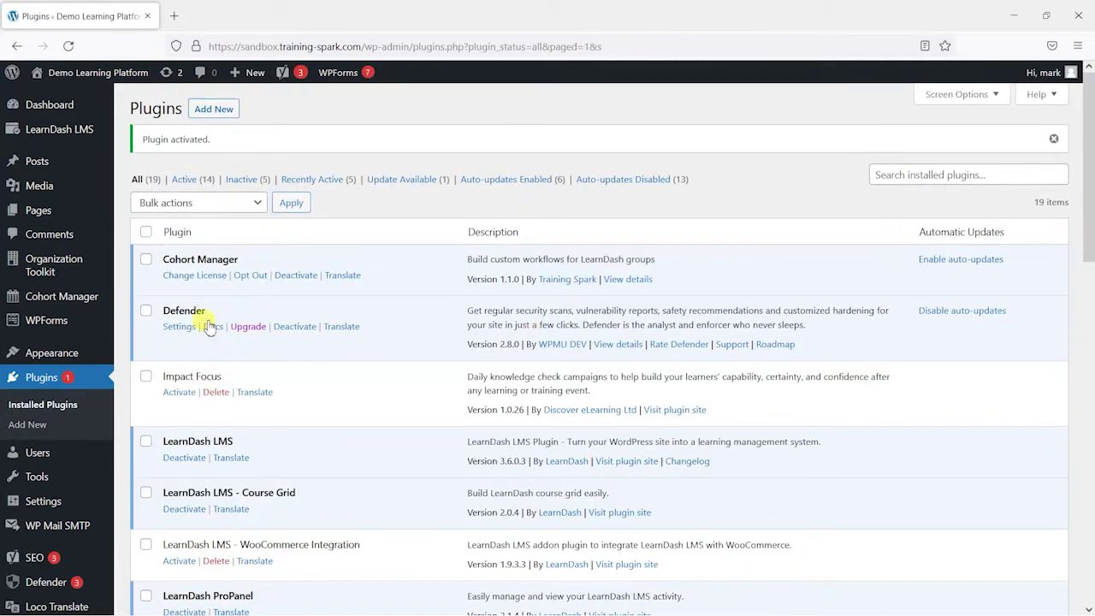
Open the settings page of the WP Maintenance Mode plugin
scroll(97, 428, "down", 3)
mouse_move(77, 565)
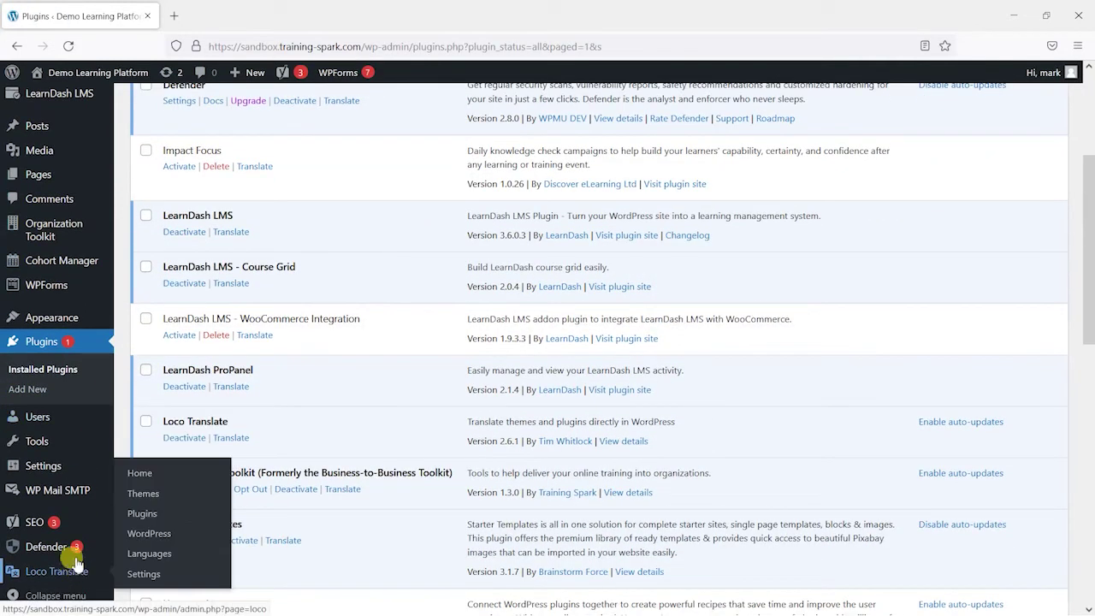
scroll(116, 361, "up", 1)
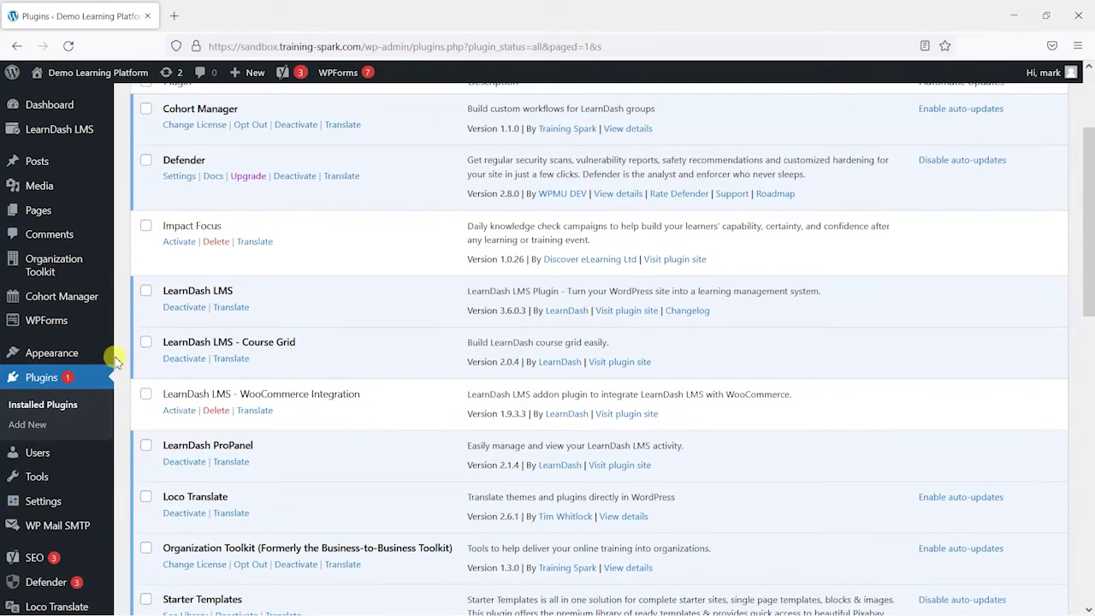
scroll(73, 325, "up", 1)
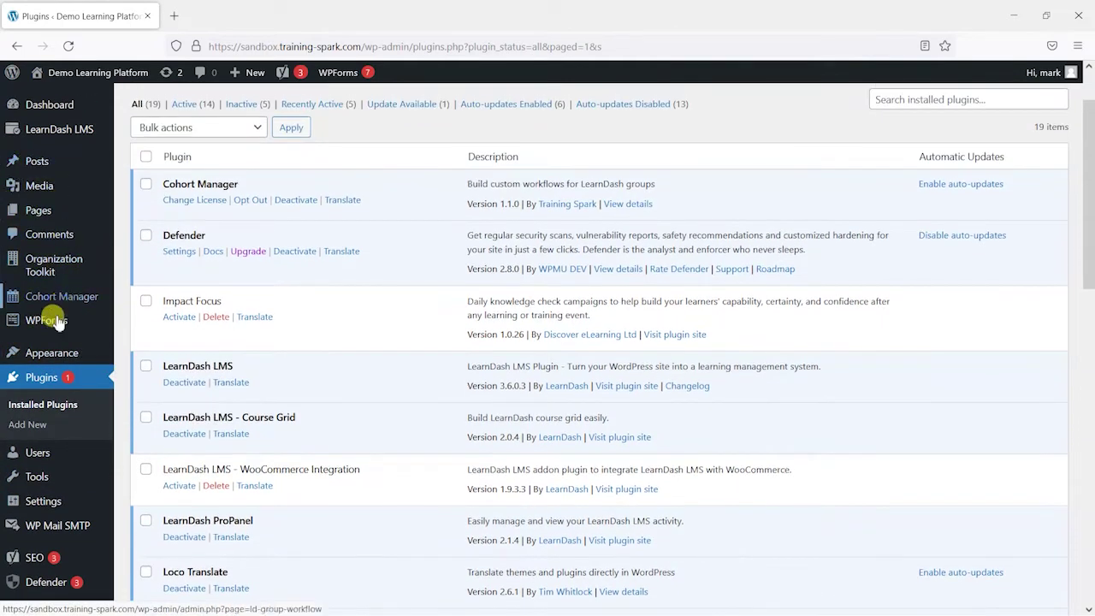
mouse_move(43, 505)
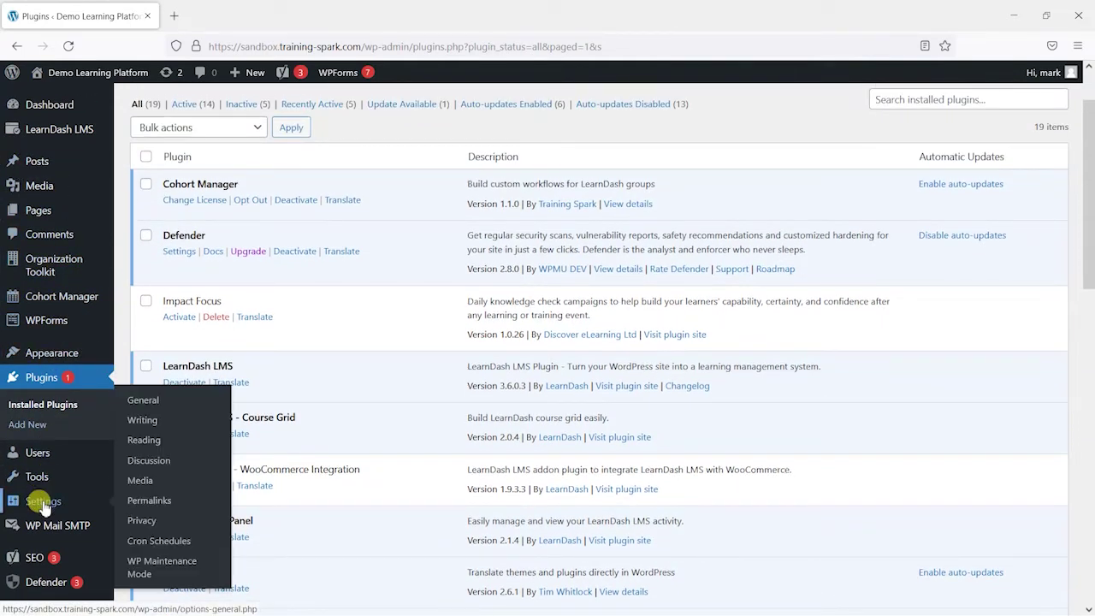
left_click(151, 566)
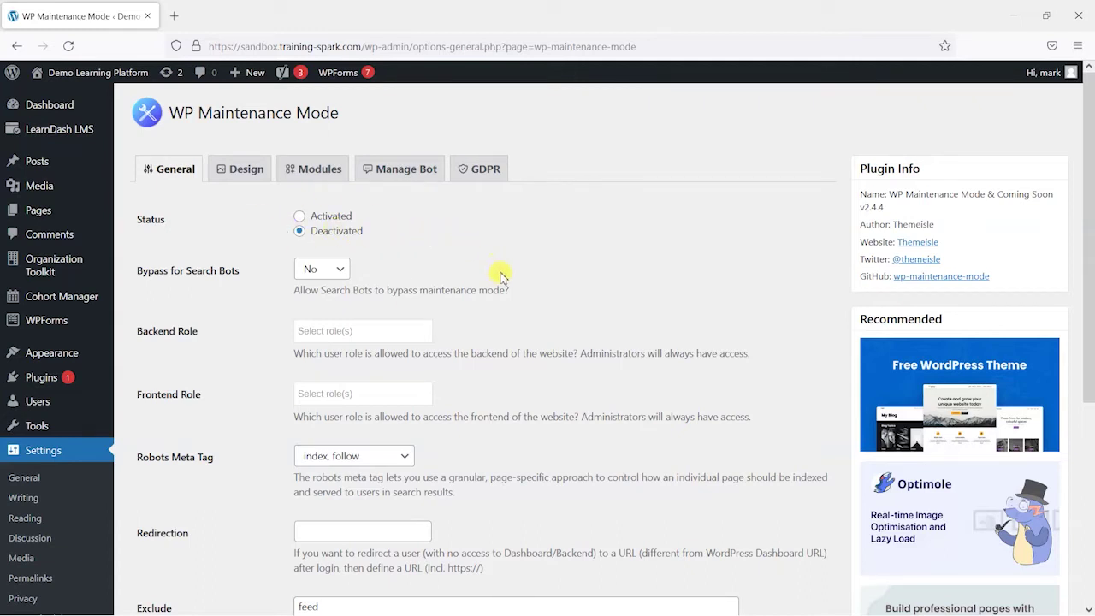
Add Group Leader as a backend role allowed to access the site during maintenance
scroll(496, 277, "down", 2)
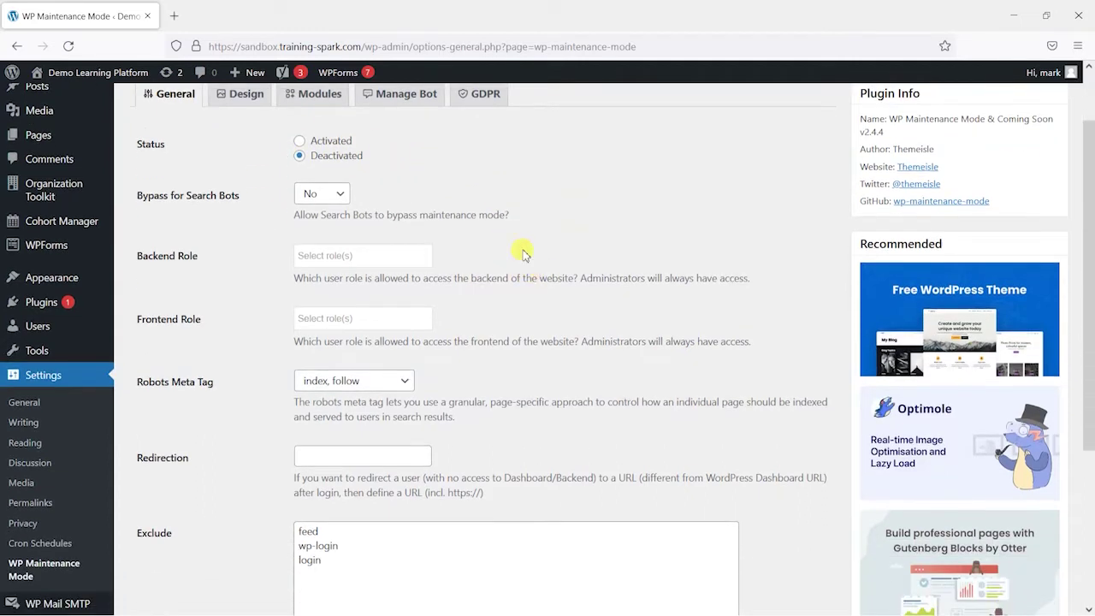
left_click(359, 255)
left_click(462, 242)
left_click_drag(581, 279, 741, 279)
left_click(751, 299)
left_click(377, 255)
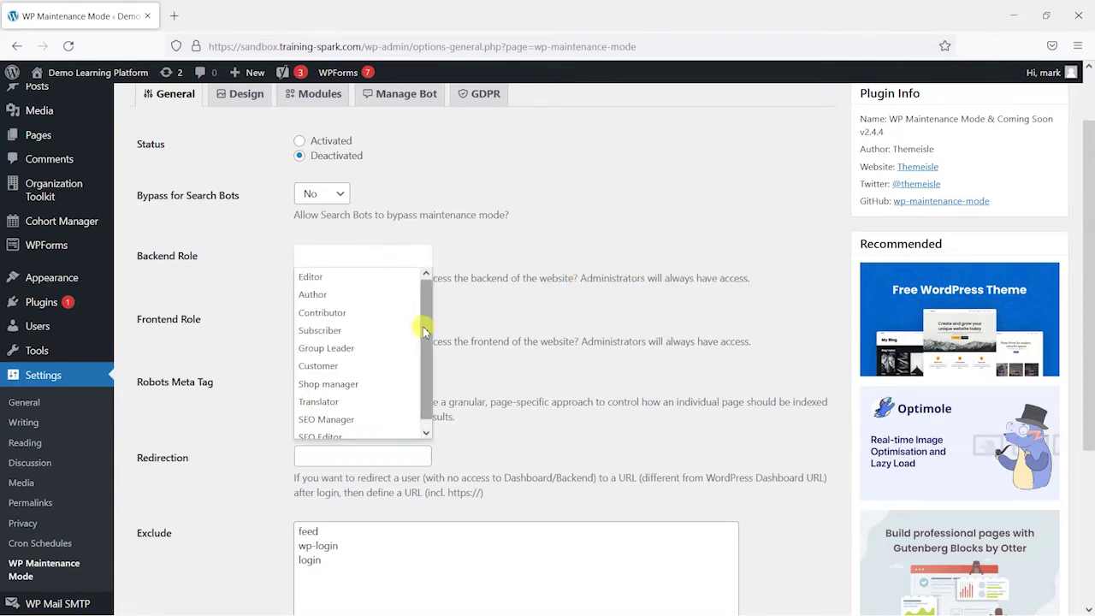
left_click(374, 351)
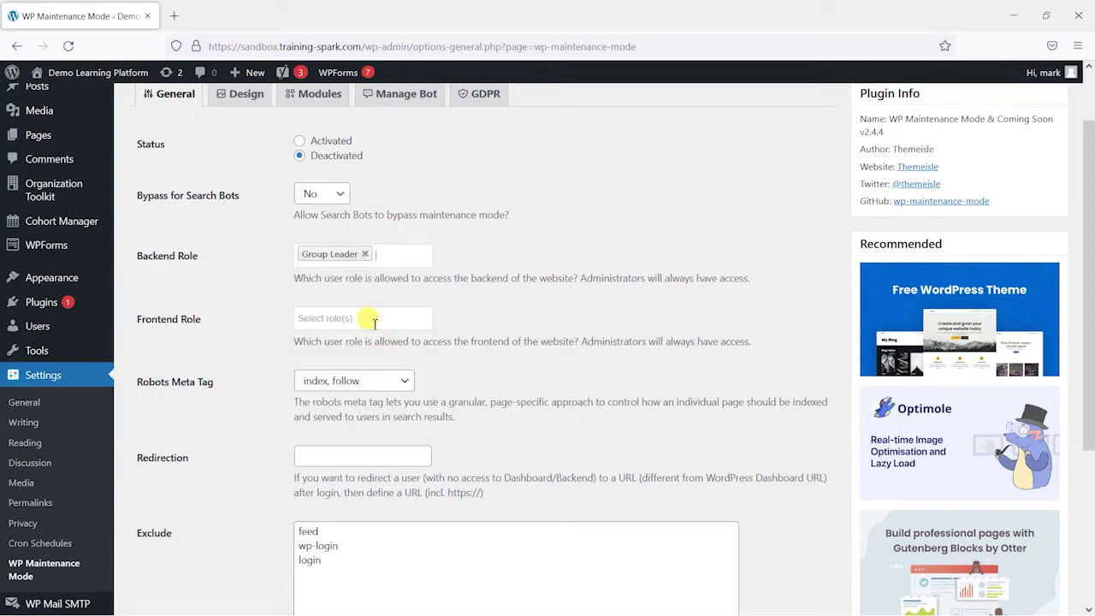
Add Group Leader as a frontend role allowed to access the site during maintenance
left_click(374, 322)
scroll(421, 377, "down", 1)
left_click(411, 402)
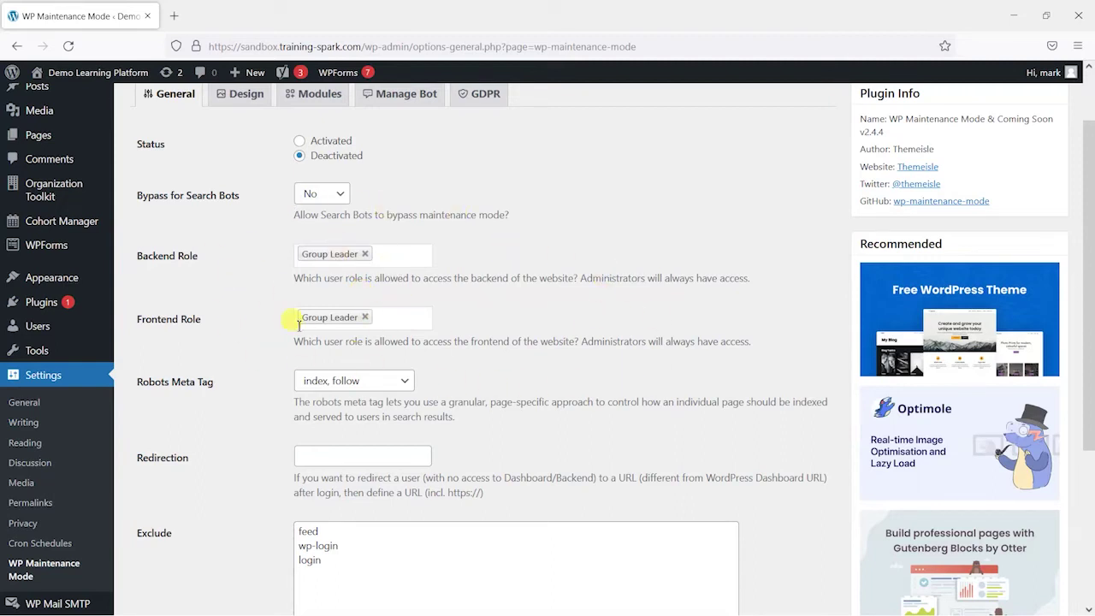
Check the Robots Meta Tag options, keep "index, follow", and save the general maintenance mode settings
scroll(291, 359, "down", 3)
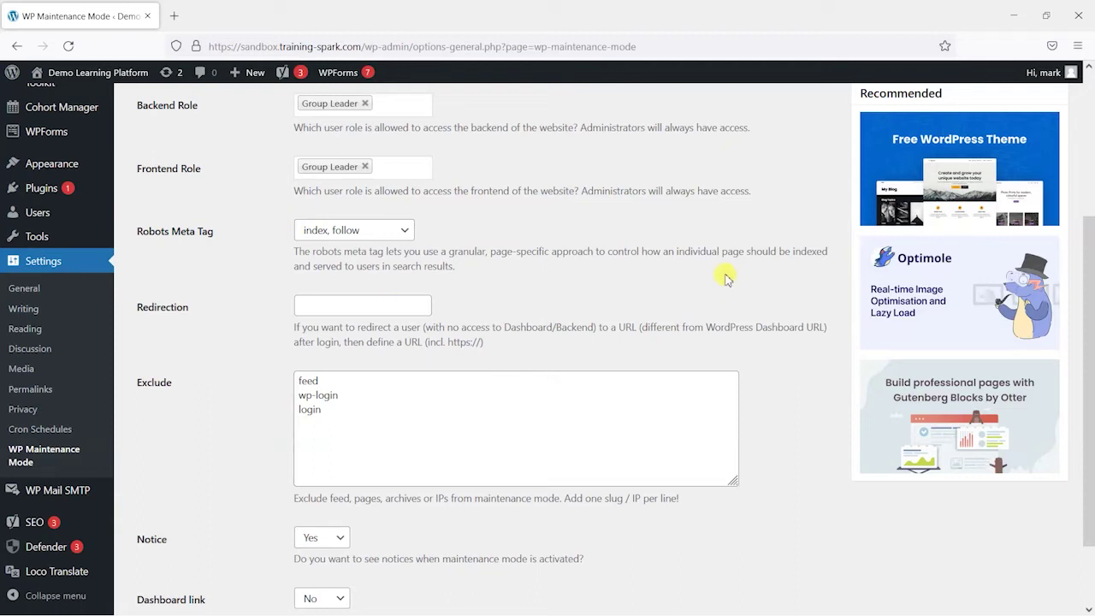
left_click(392, 230)
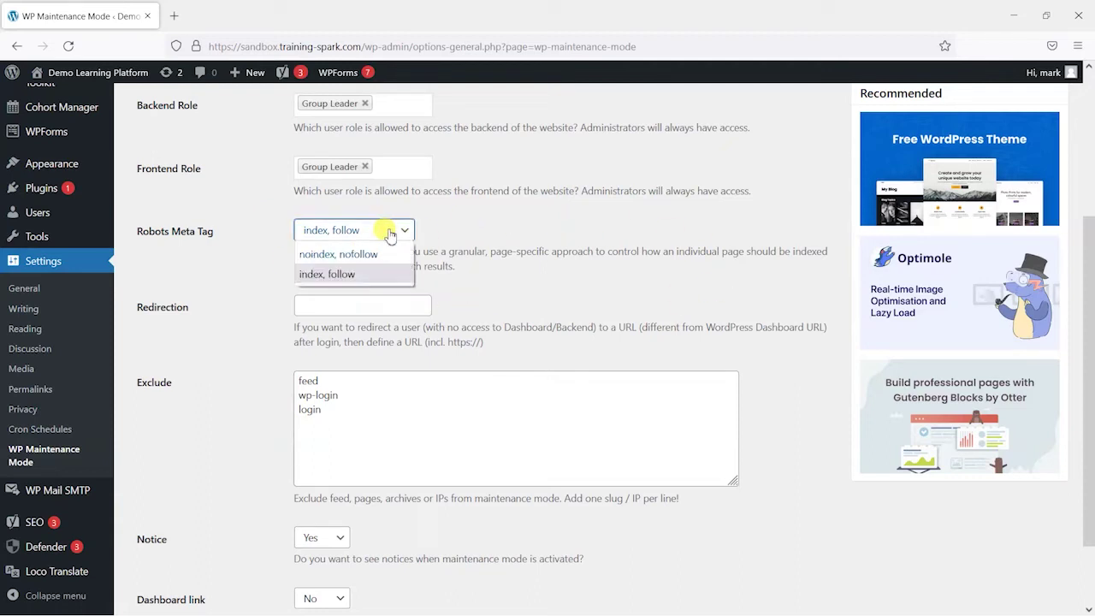
left_click(434, 241)
left_click(403, 231)
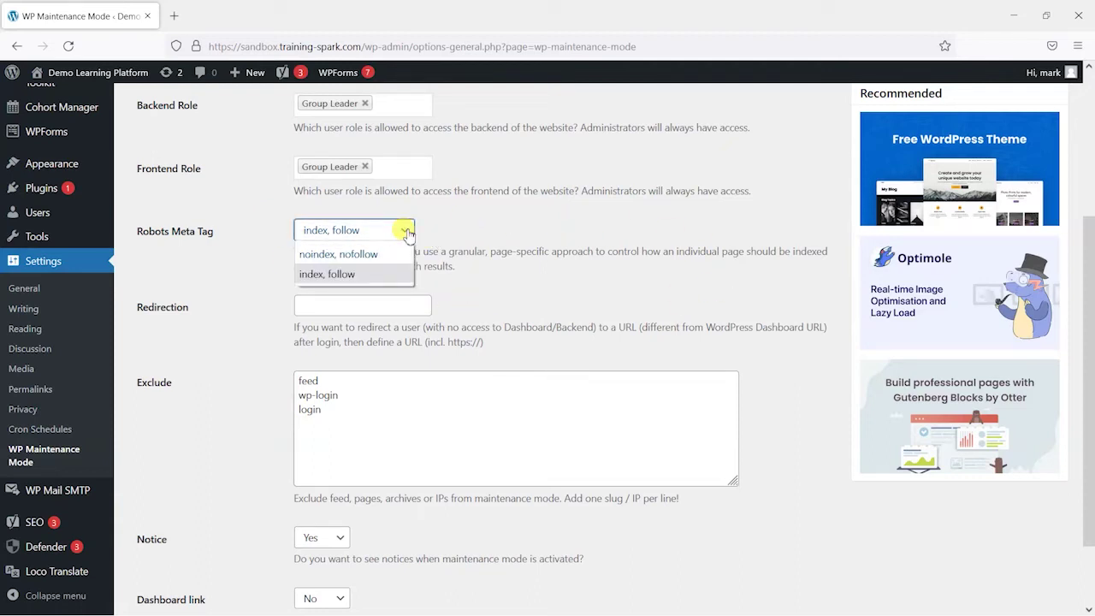
left_click(491, 227)
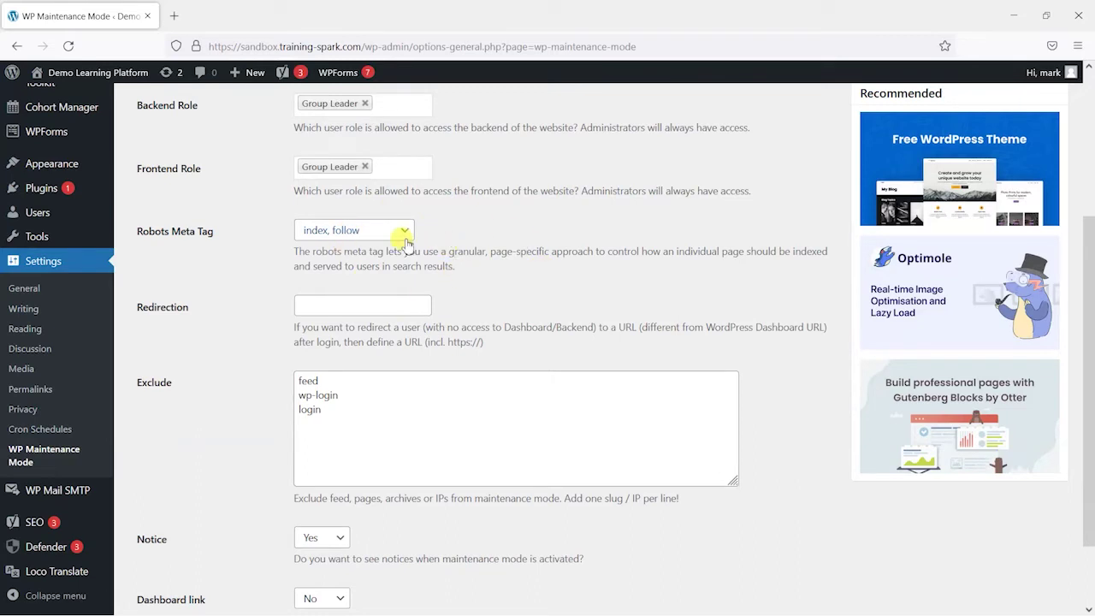
scroll(229, 288, "down", 2)
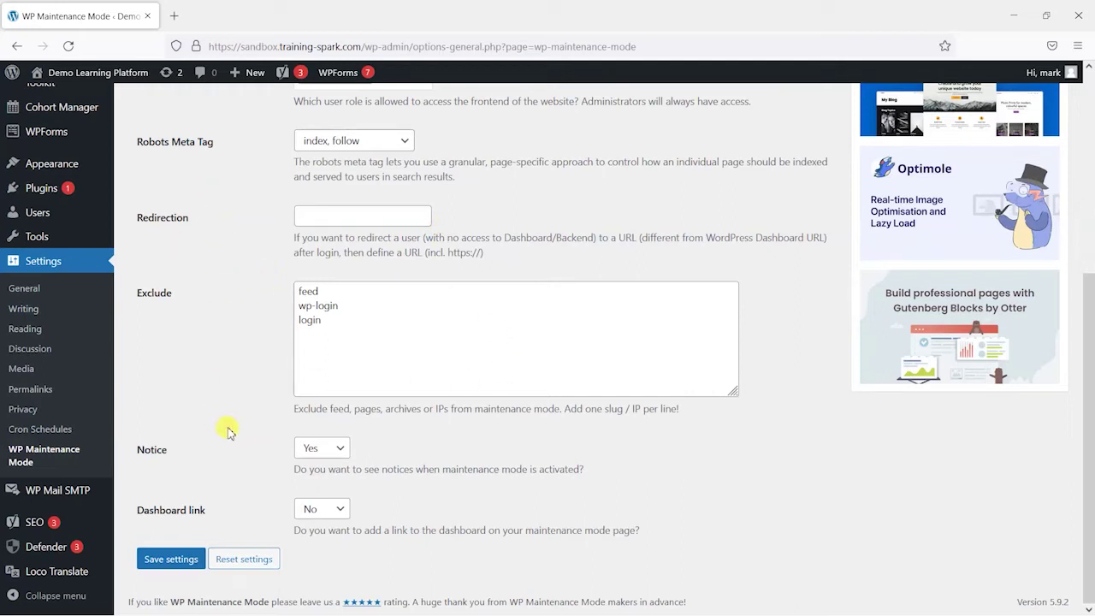
left_click(162, 559)
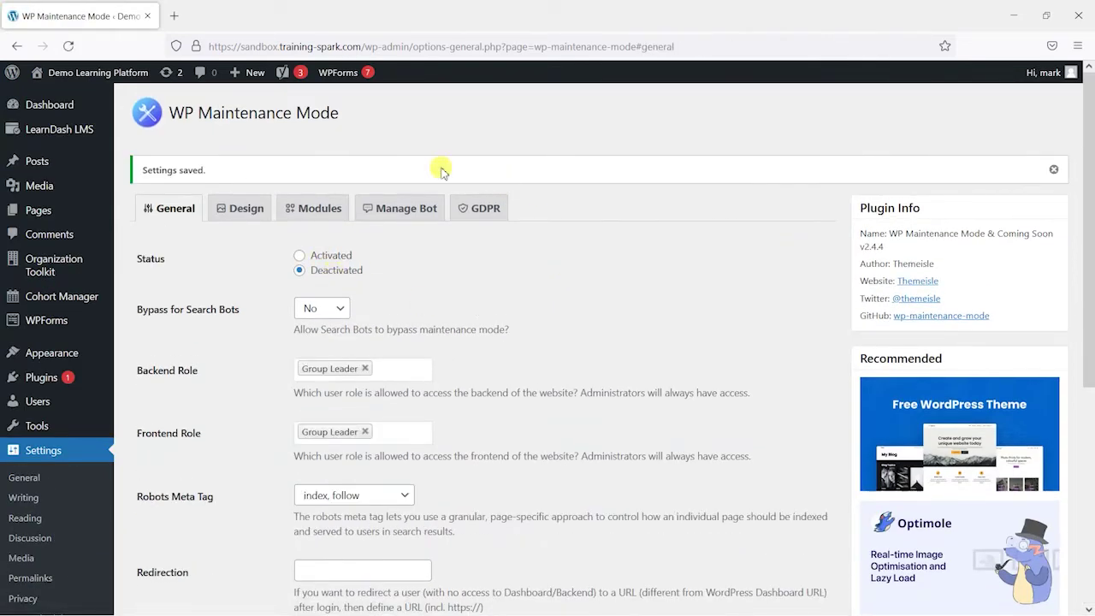
In the Design settings, set the HTML title to "We're working on the site!" and the heading to "Please come back soon."
left_click(242, 212)
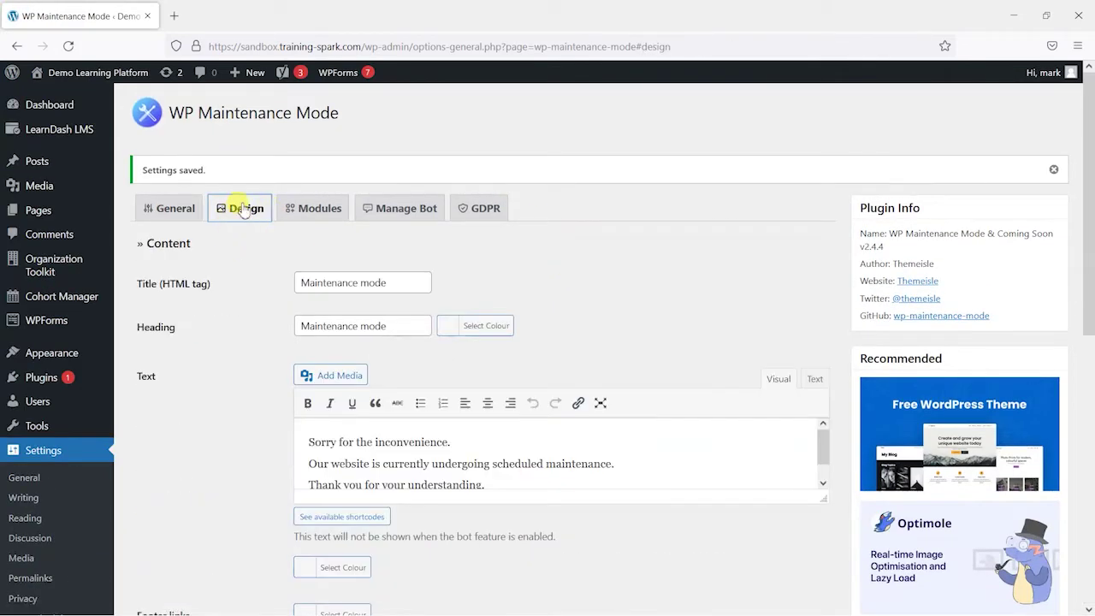
scroll(233, 340, "down", 1)
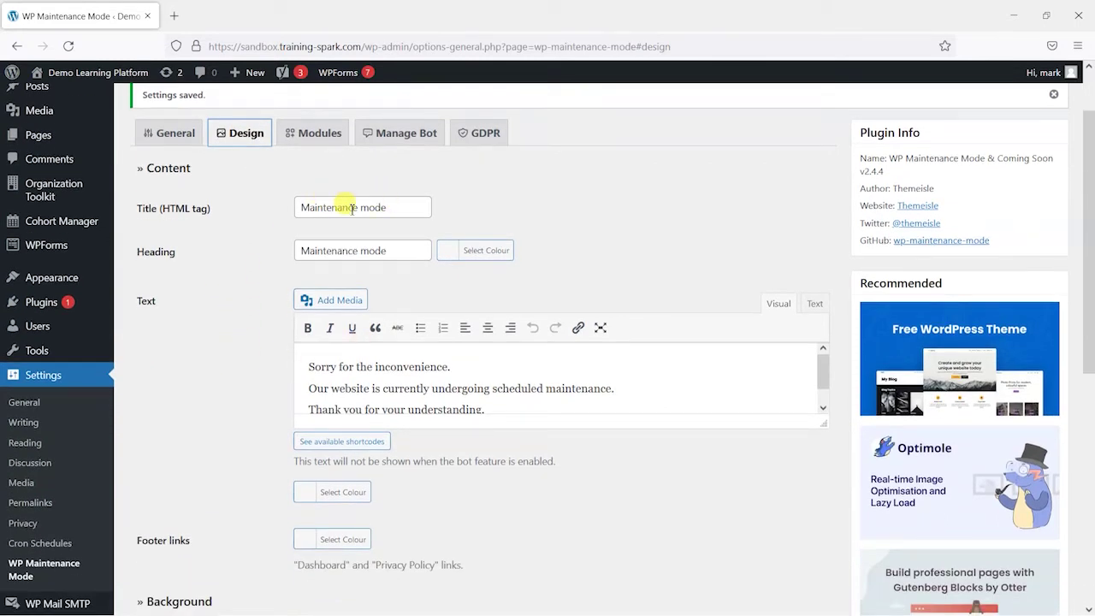
scroll(204, 385, "down", 3)
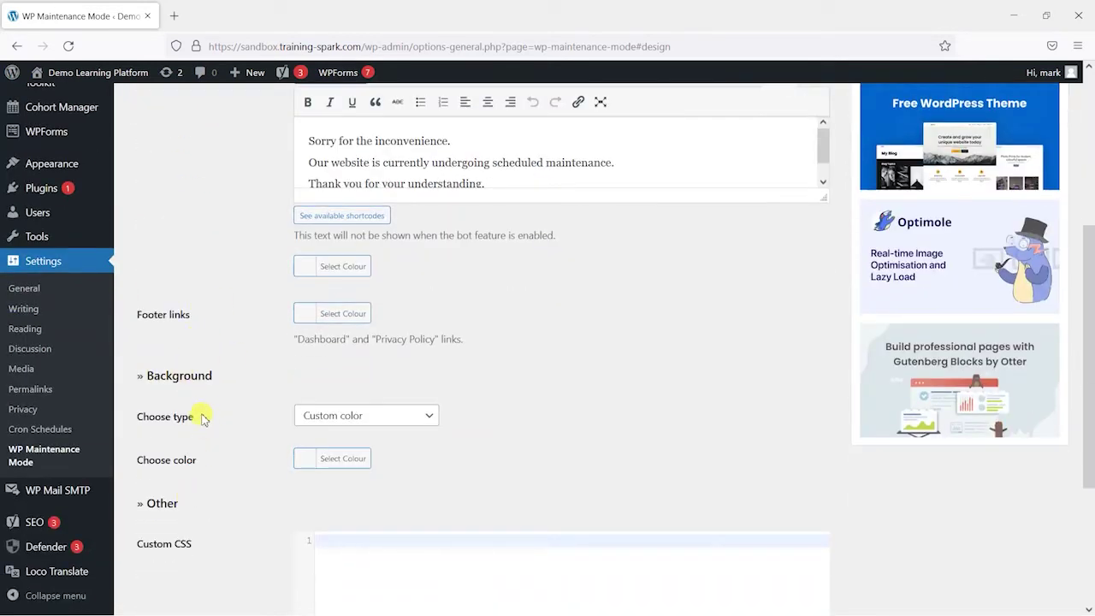
scroll(342, 462, "down", 2)
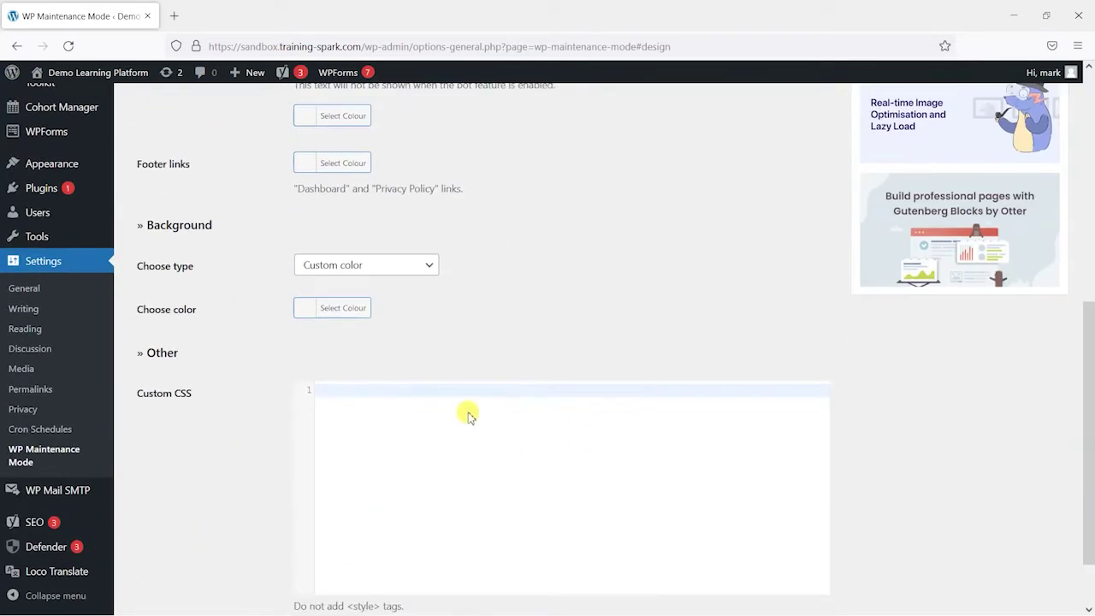
scroll(518, 481, "up", 3)
scroll(544, 488, "down", 1)
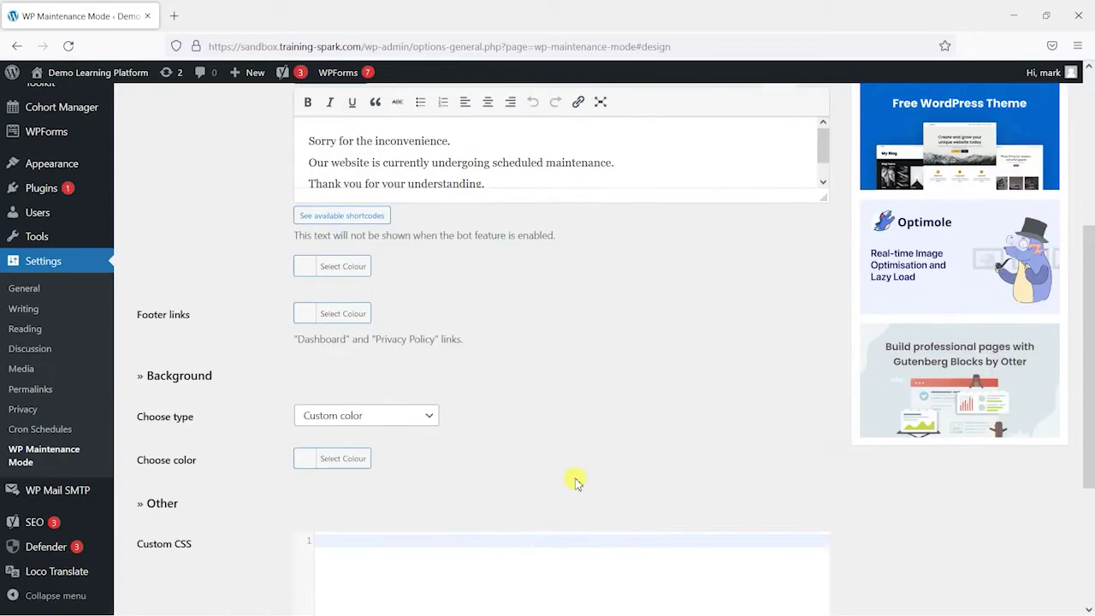
scroll(532, 454, "up", 3)
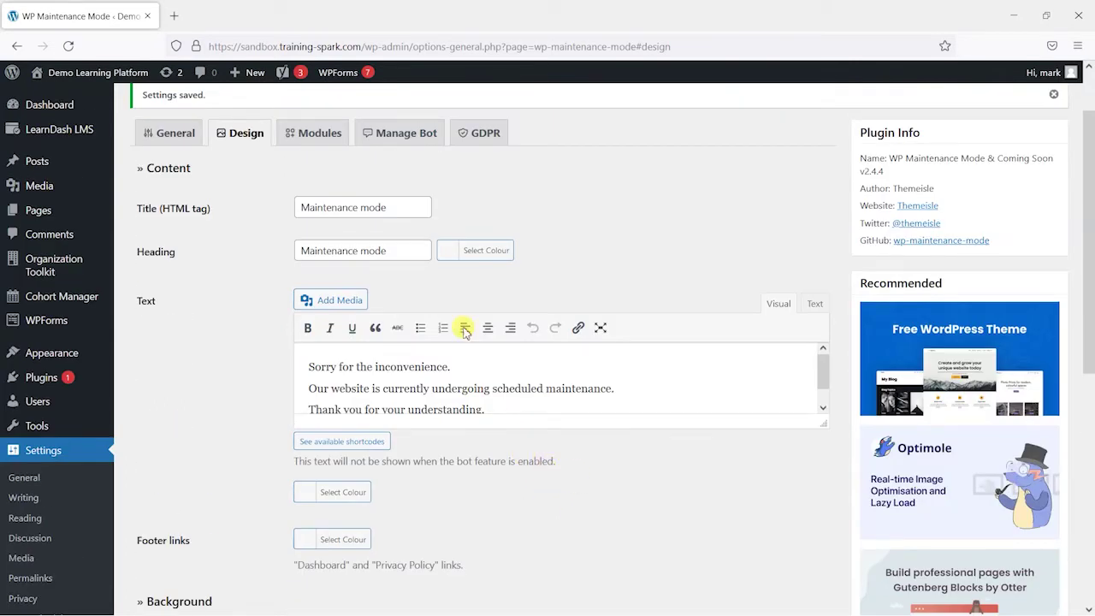
triple_click(409, 206)
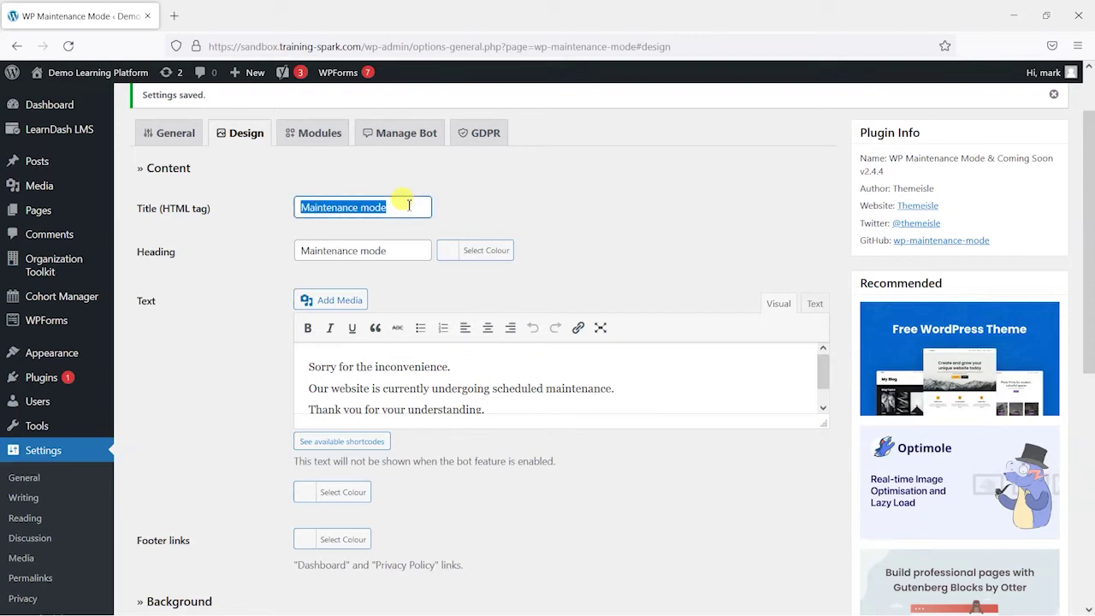
type("We're working on the site!")
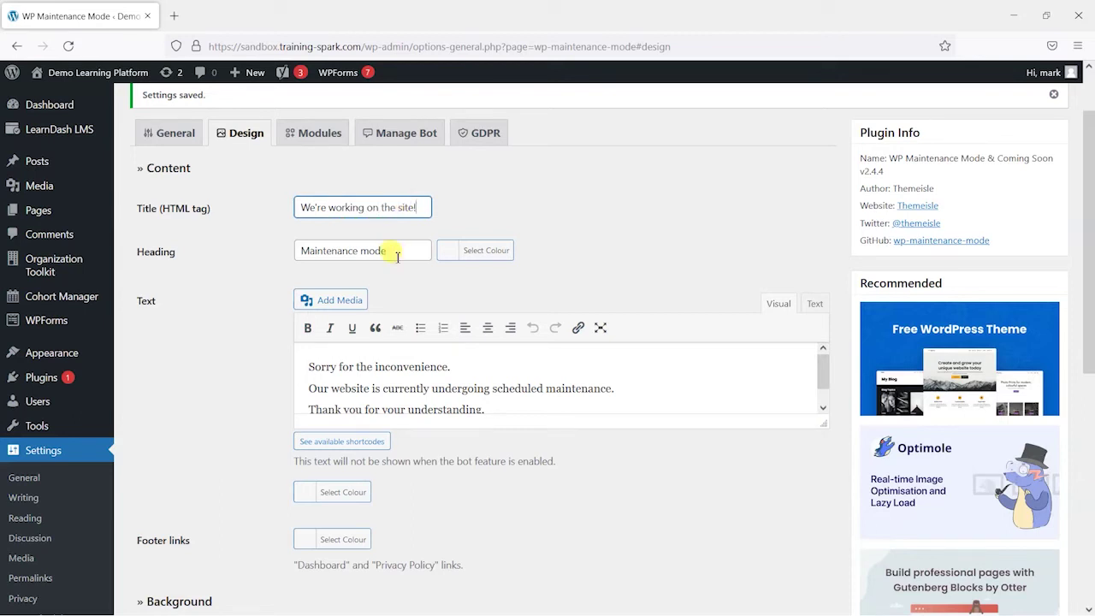
triple_click(387, 251)
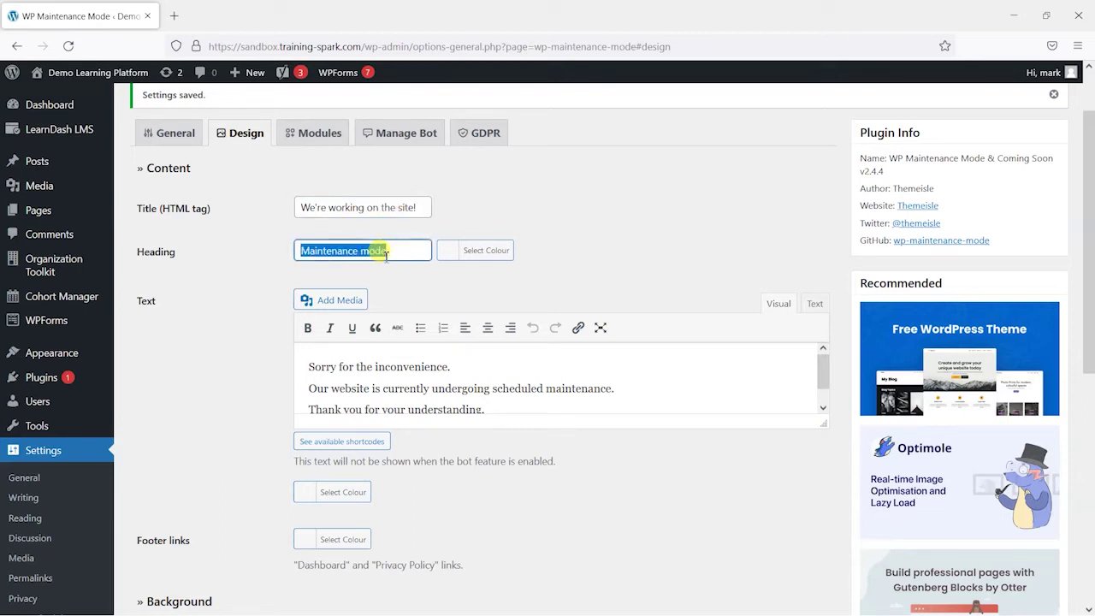
type("Please come back soon.")
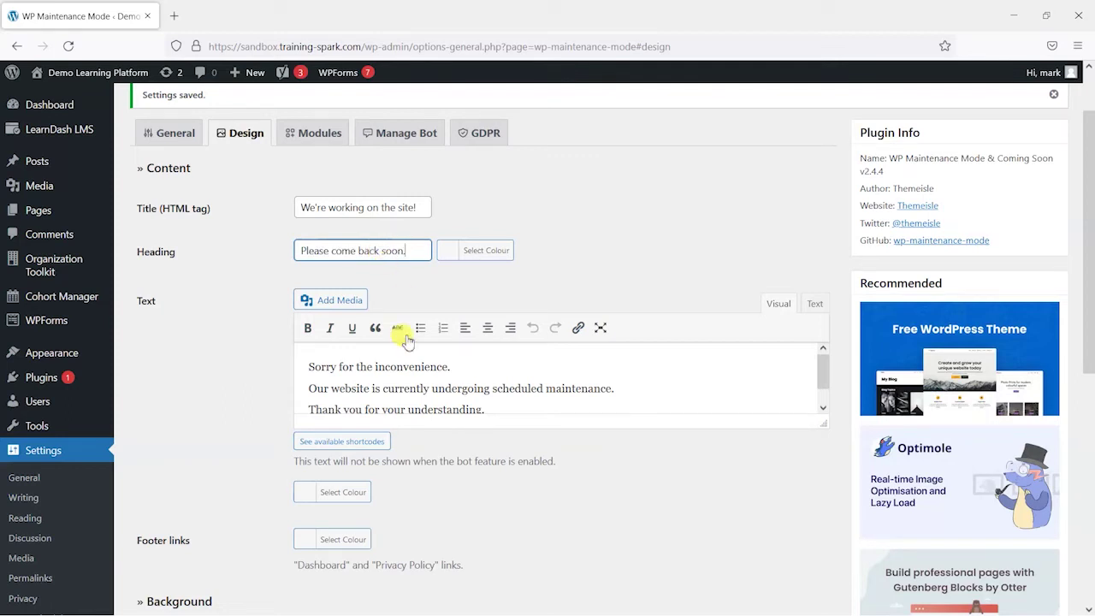
Set the body text to "Please bear with us. We are just making some changes to the platform and the site will be back online soon."
left_click(416, 383)
key("ctrl+a")
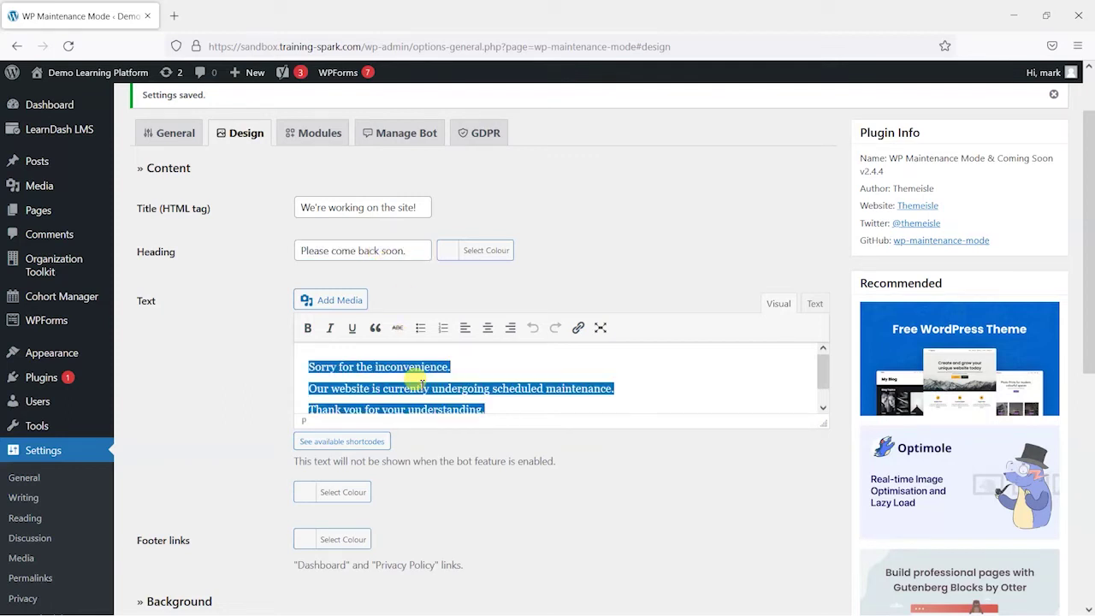
key("BackSpace")
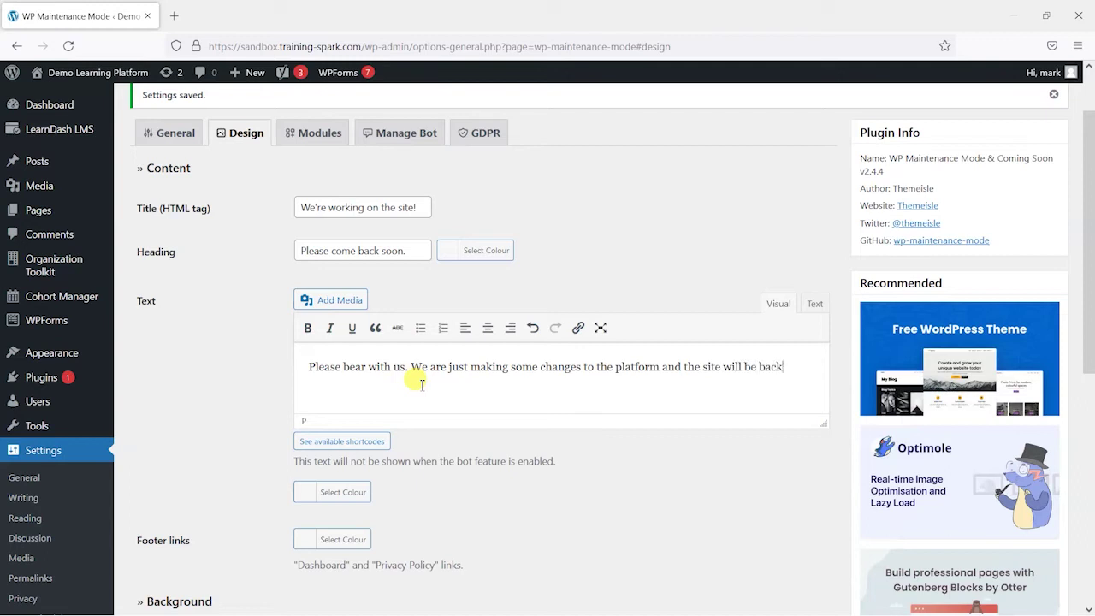
type("ine soon.")
Check the footer link colour, background and custom CSS options, and save the Design settings
scroll(476, 416, "down", 2)
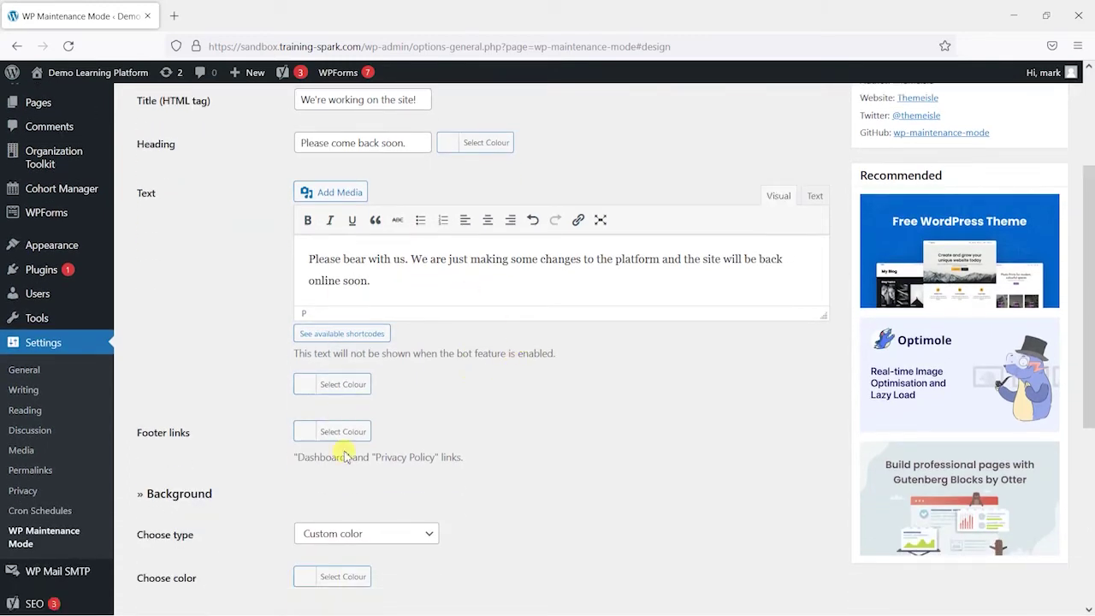
scroll(344, 457, "down", 2)
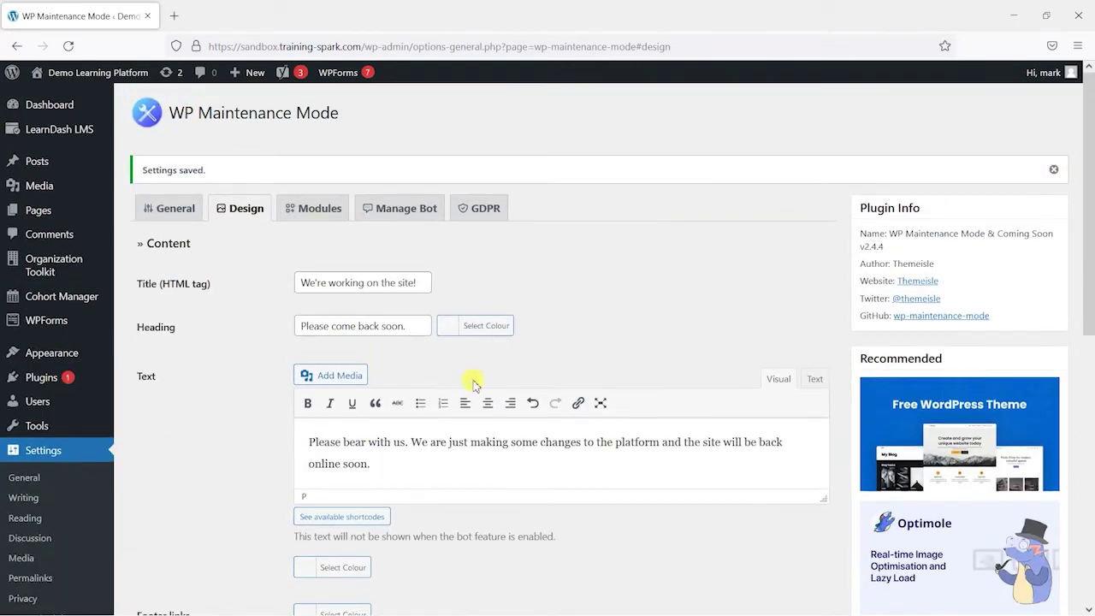
scroll(476, 385, "down", 6)
scroll(276, 278, "up", 1)
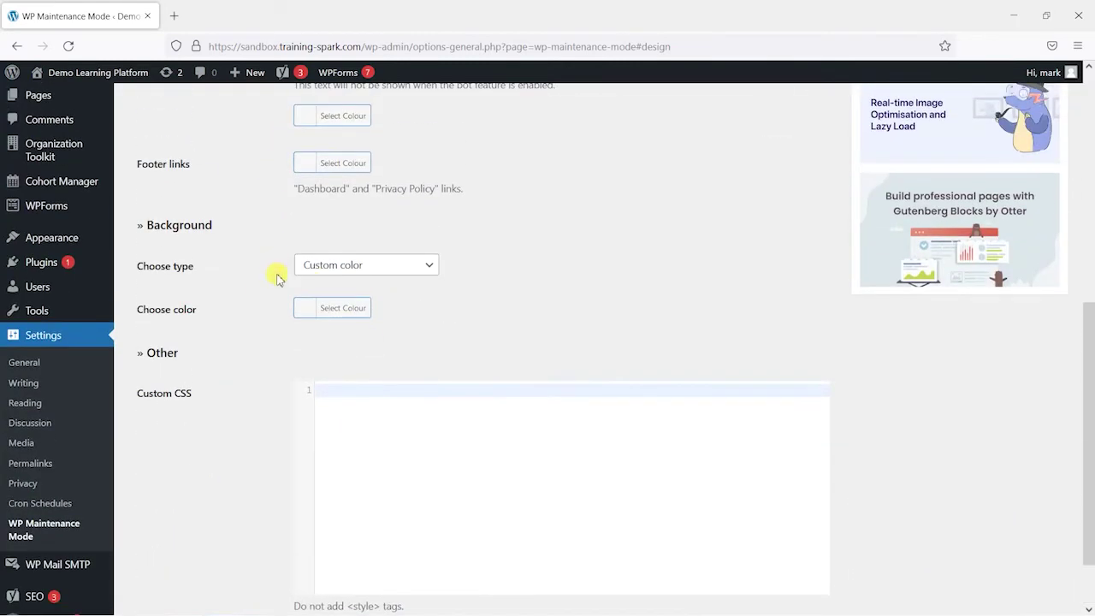
scroll(196, 263, "up", 3)
scroll(257, 402, "down", 5)
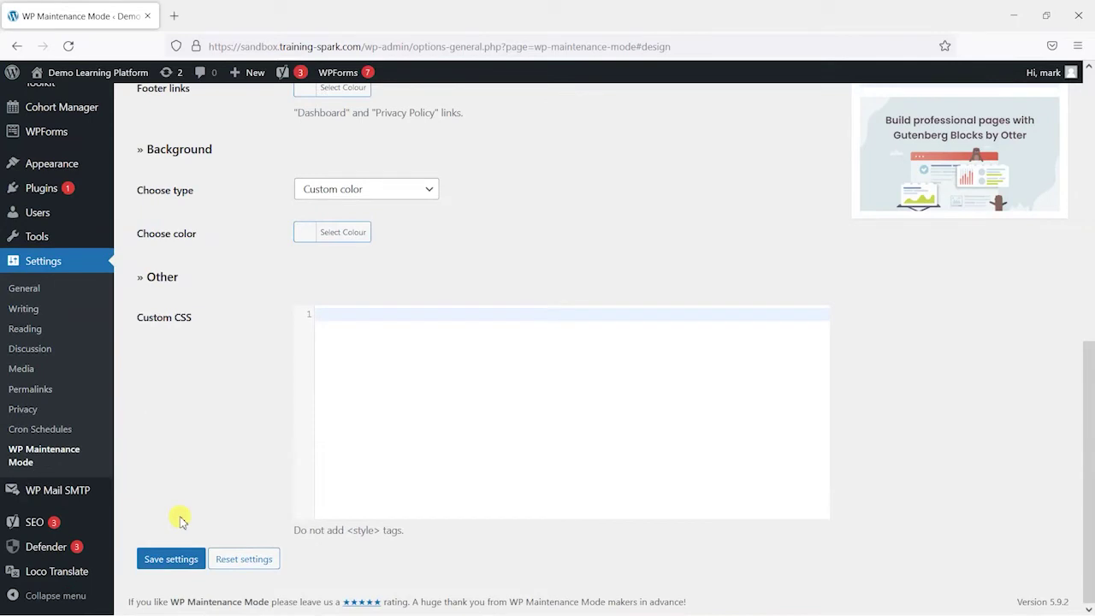
left_click(154, 558)
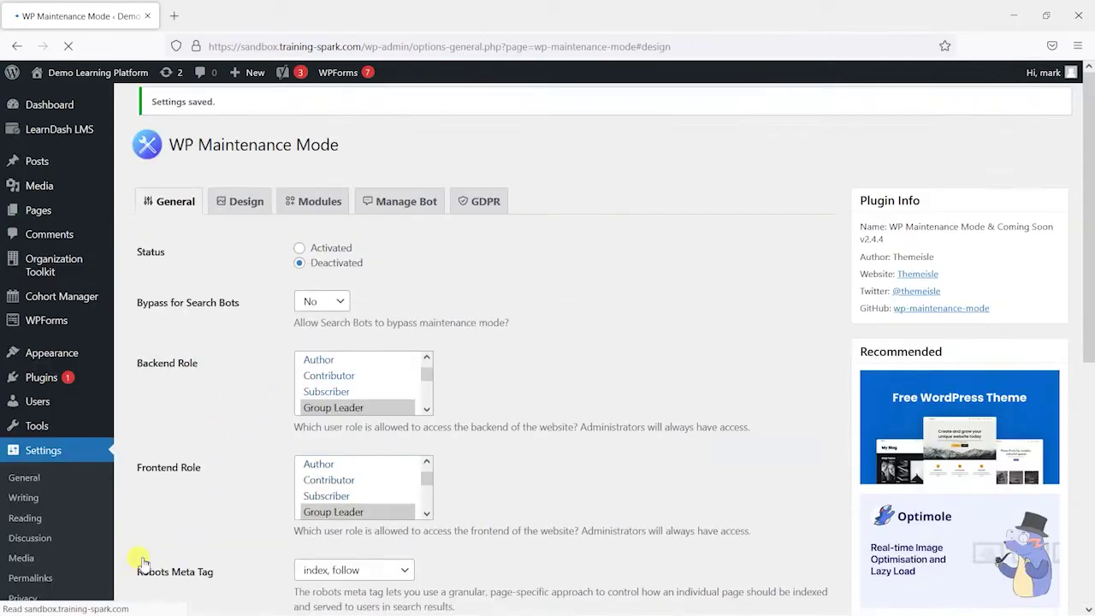
scroll(257, 520, "up", 10)
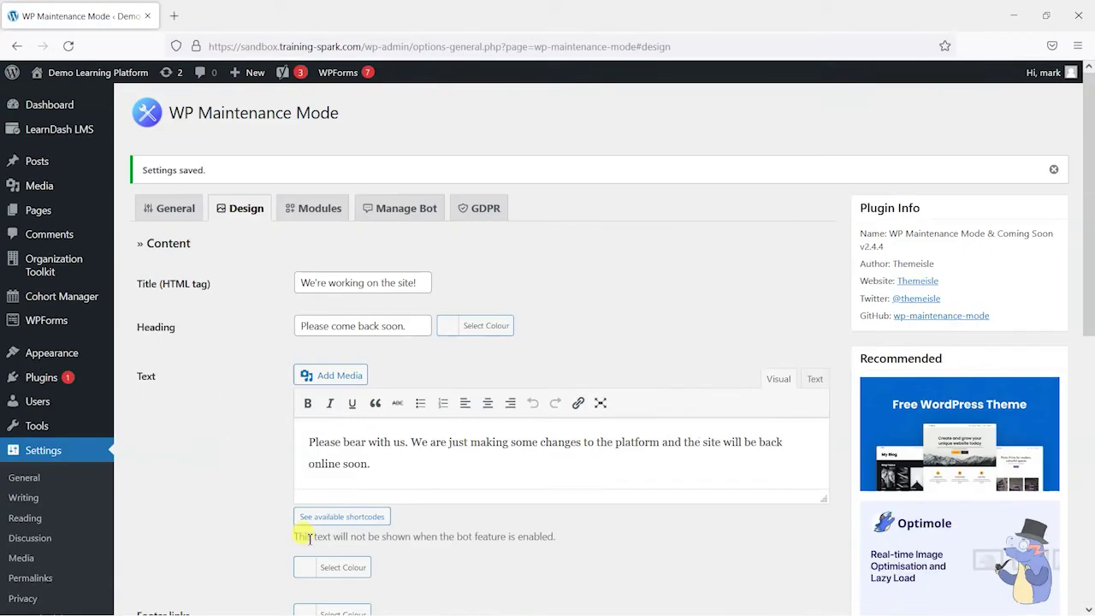
Review the countdown, subscribe and social network options in the Modules settings
left_click(310, 211)
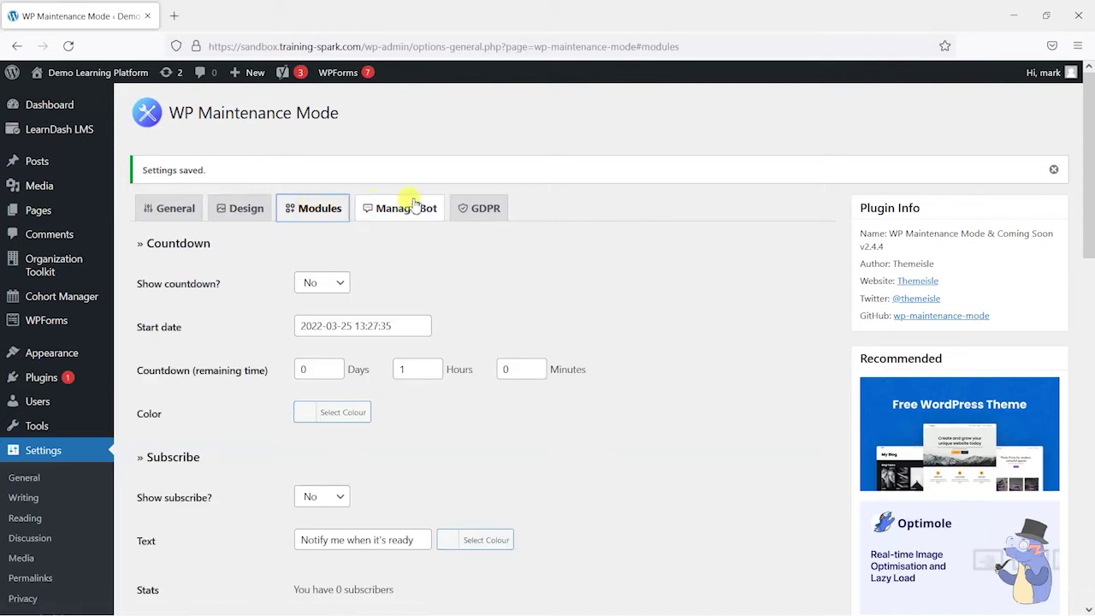
scroll(243, 322, "down", 3)
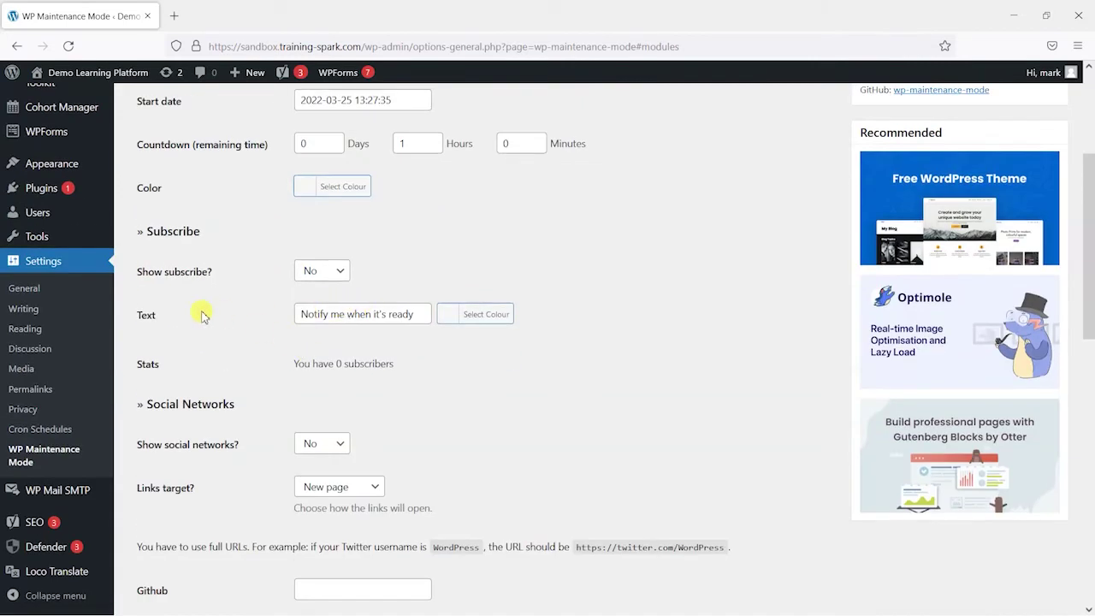
scroll(203, 311, "down", 2)
scroll(244, 437, "down", 1)
scroll(244, 428, "up", 8)
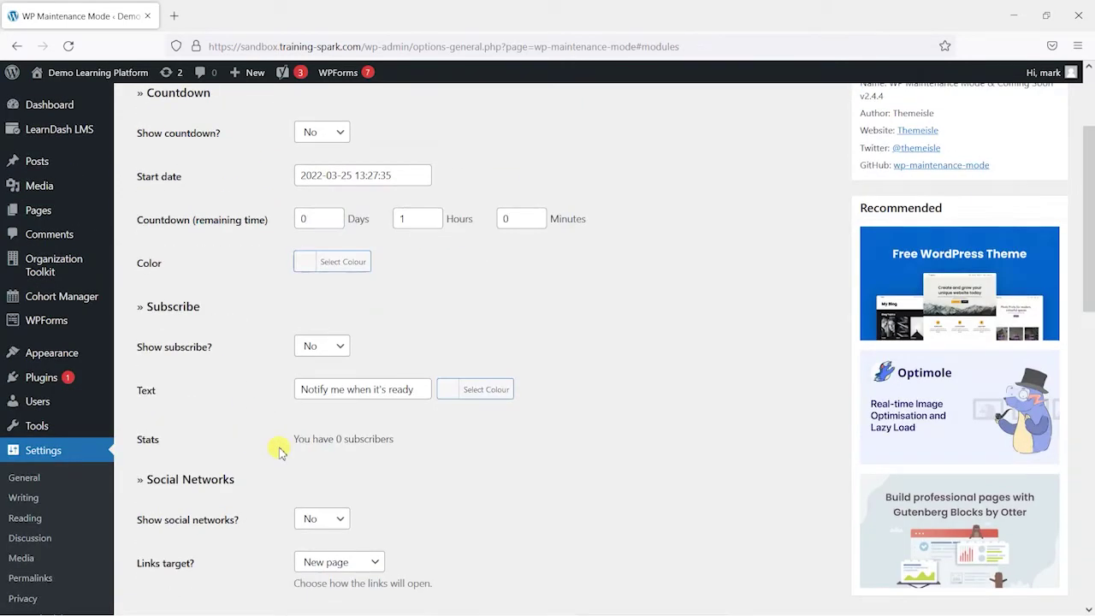
Review the status, bot name, avatar and message options in the Manage Bot settings
left_click(386, 214)
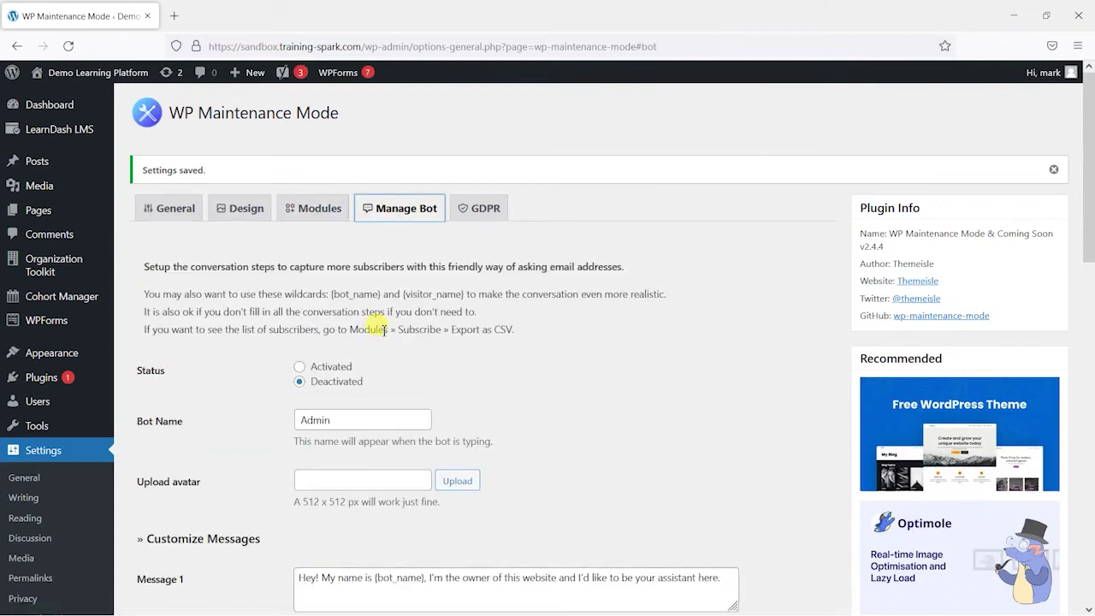
scroll(457, 322, "down", 1)
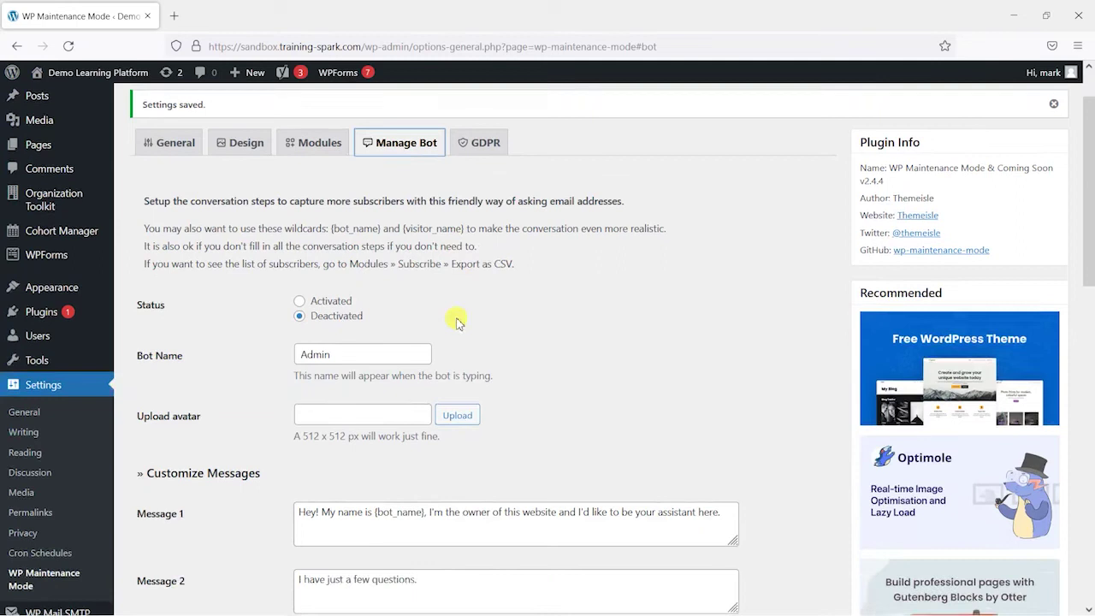
scroll(457, 323, "down", 3)
scroll(452, 320, "up", 4)
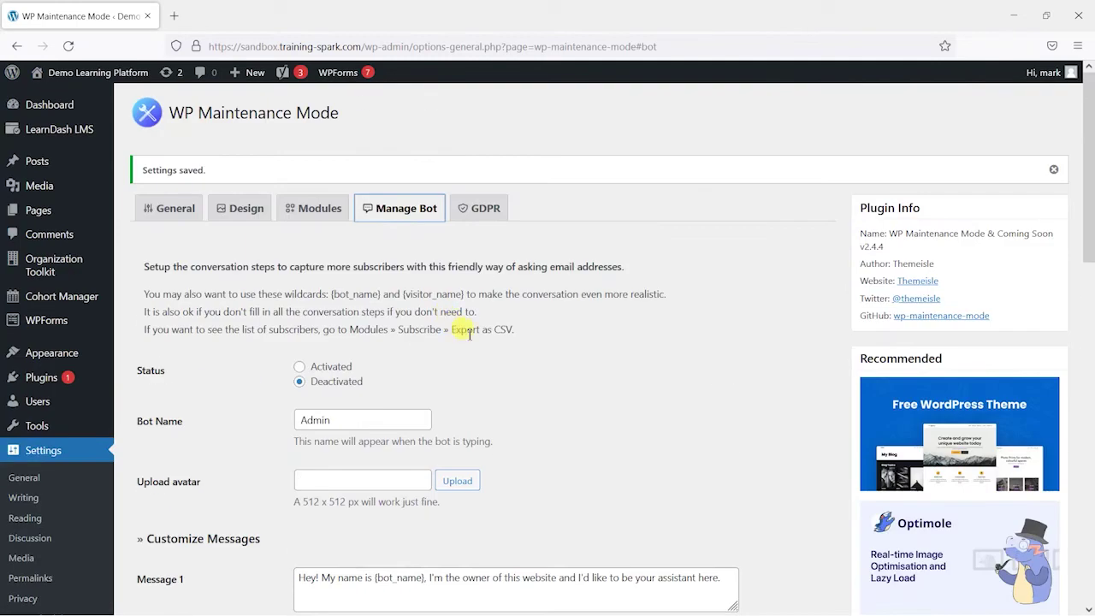
left_click(475, 208)
left_click(288, 213)
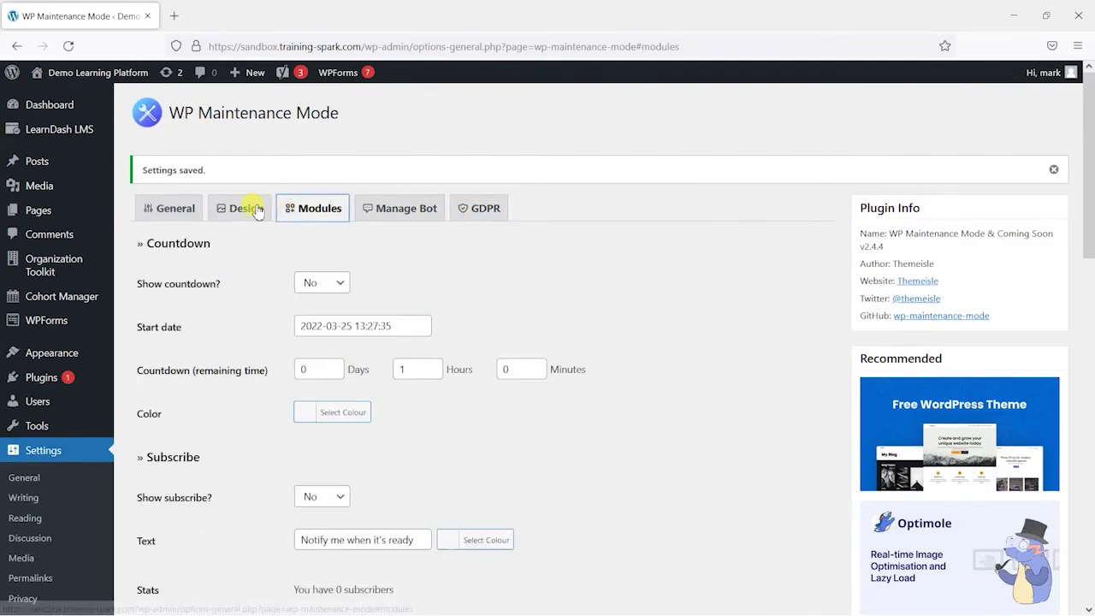
left_click(215, 210)
left_click(157, 211)
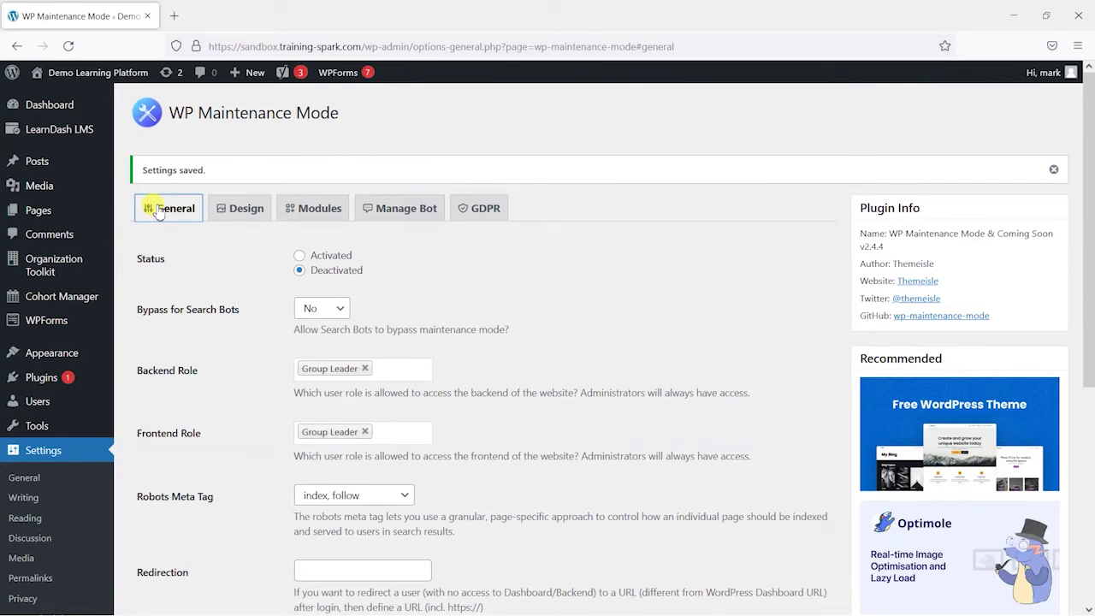
left_click(315, 210)
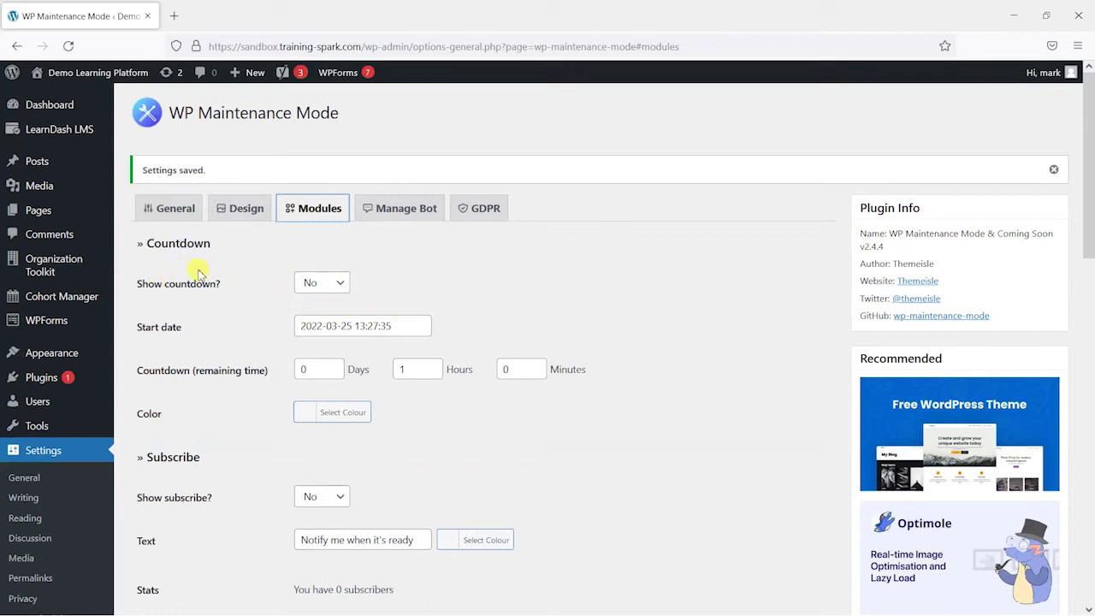
left_click(236, 208)
left_click(176, 214)
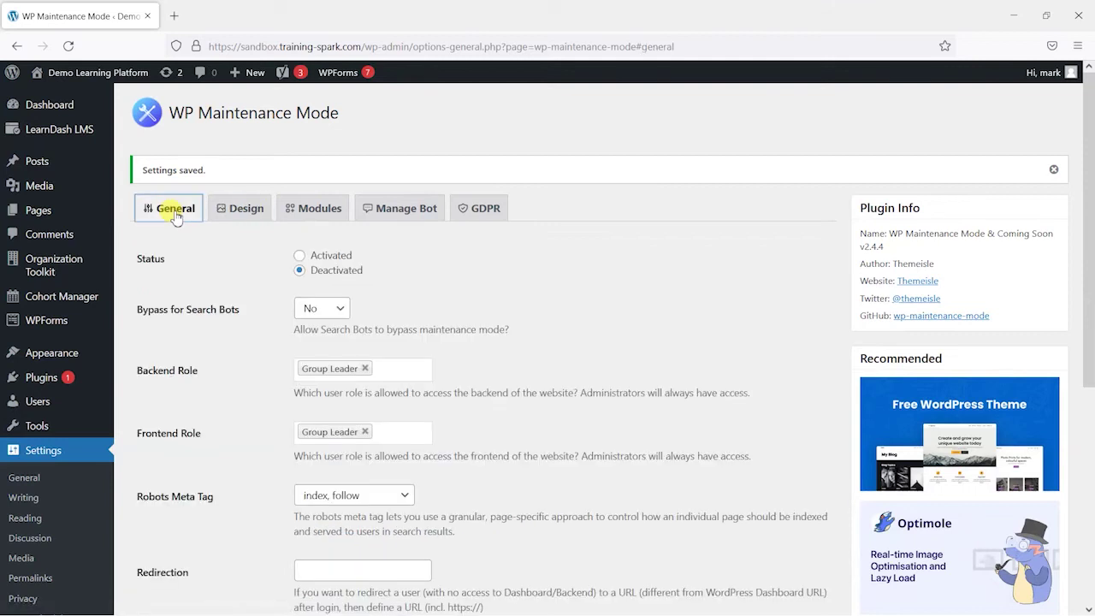
Review the GDPR settings, including the privacy policy link and the contact and subscribe form texts
left_click(319, 212)
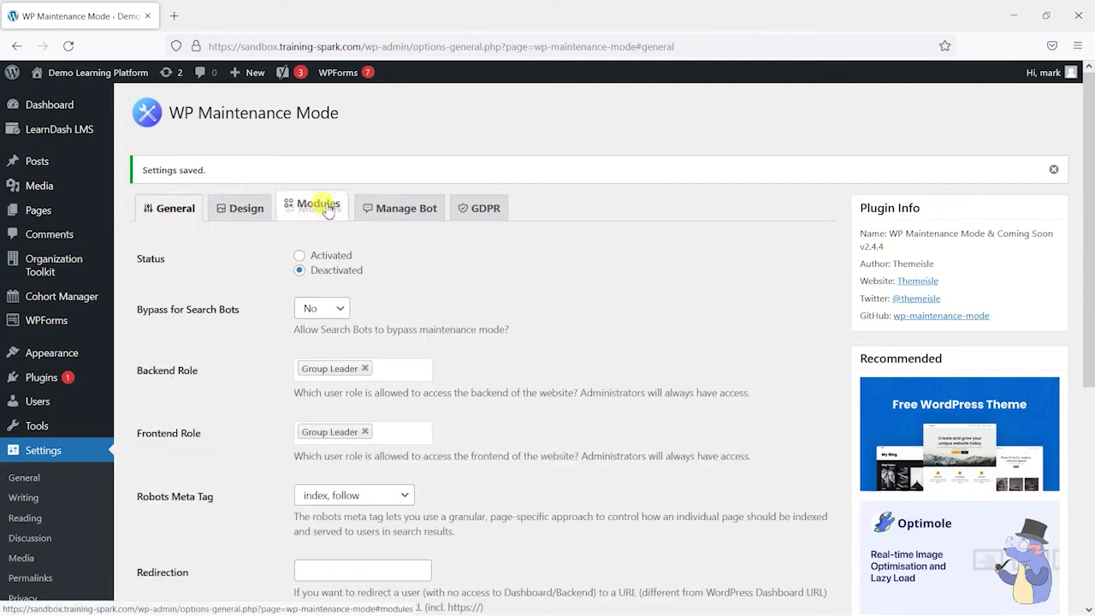
left_click(402, 209)
left_click(479, 210)
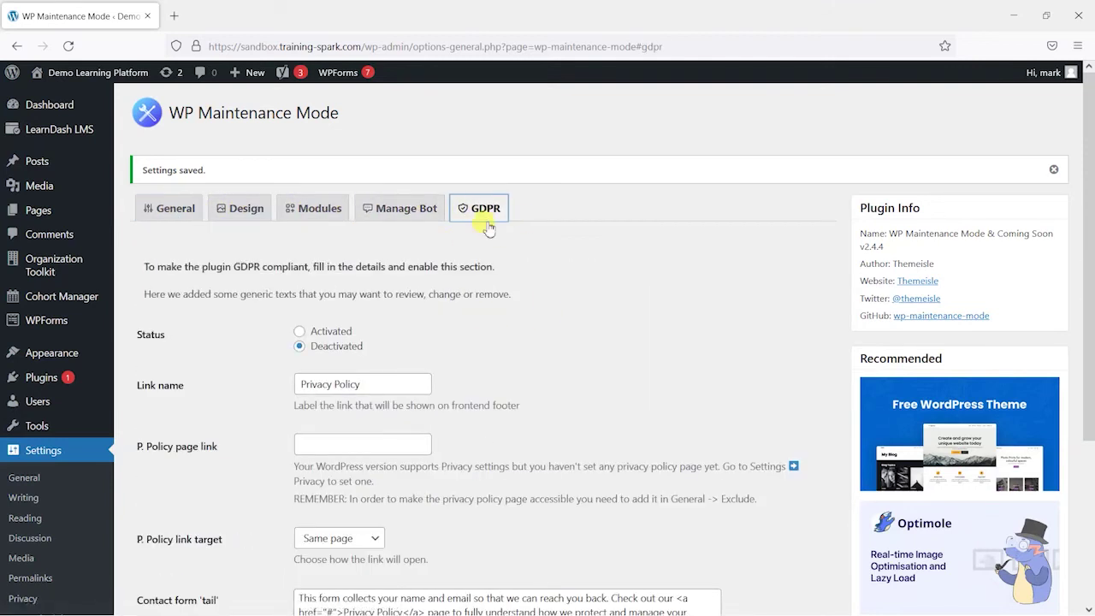
scroll(437, 268, "down", 4)
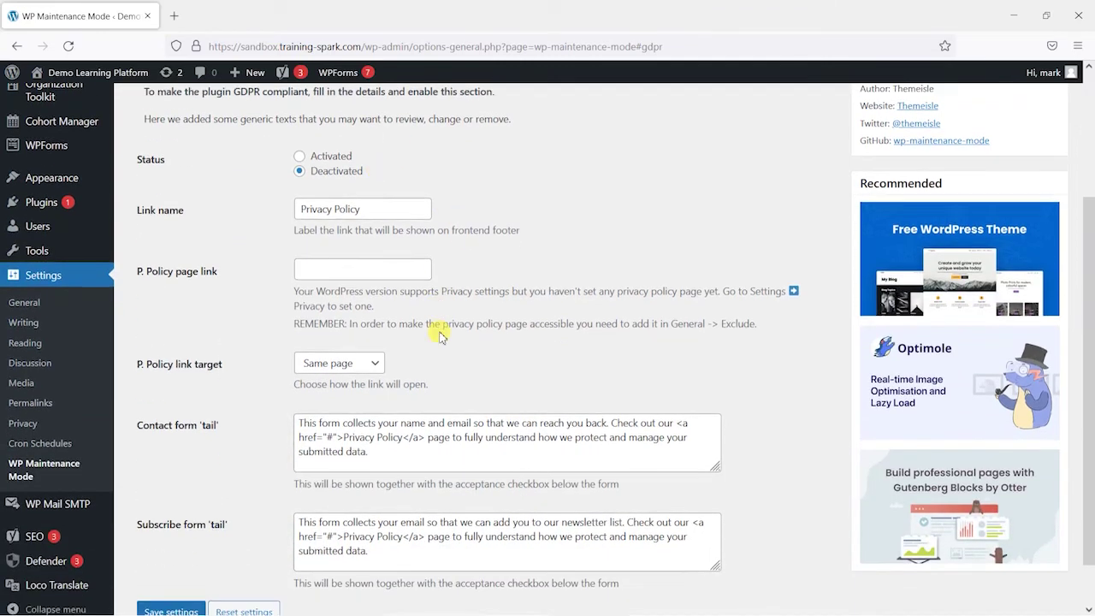
scroll(453, 271, "up", 2)
scroll(453, 271, "up", 3)
scroll(501, 434, "down", 5)
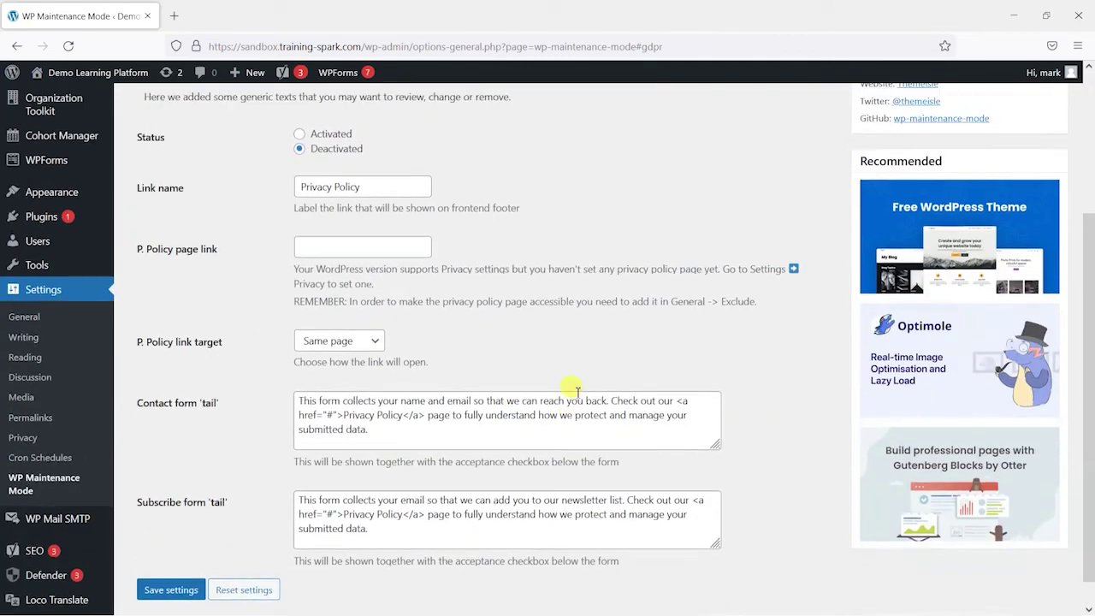
scroll(484, 377, "up", 5)
Return to the General settings and open the live site's homepage in a second browser tab to view it
left_click(179, 211)
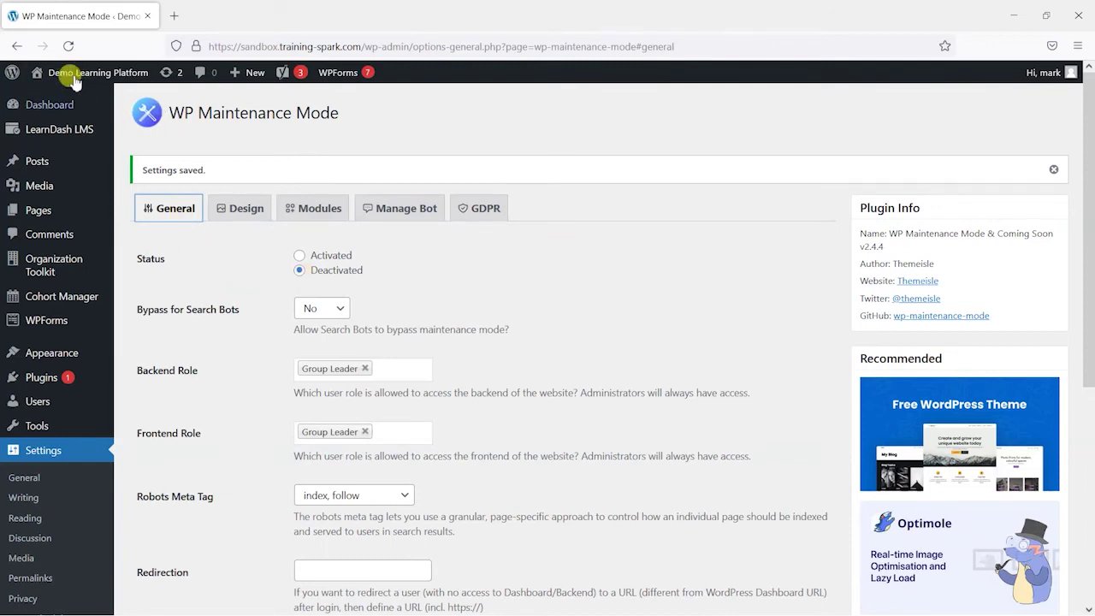
mouse_move(51, 72)
middle_click(58, 97)
left_click(224, 7)
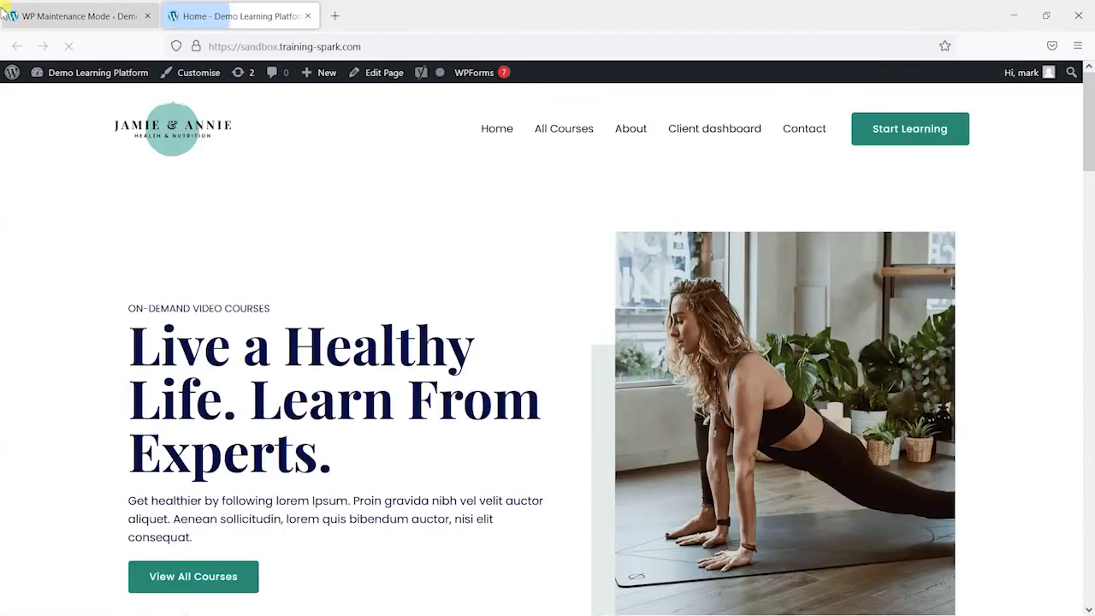
left_click(137, 15)
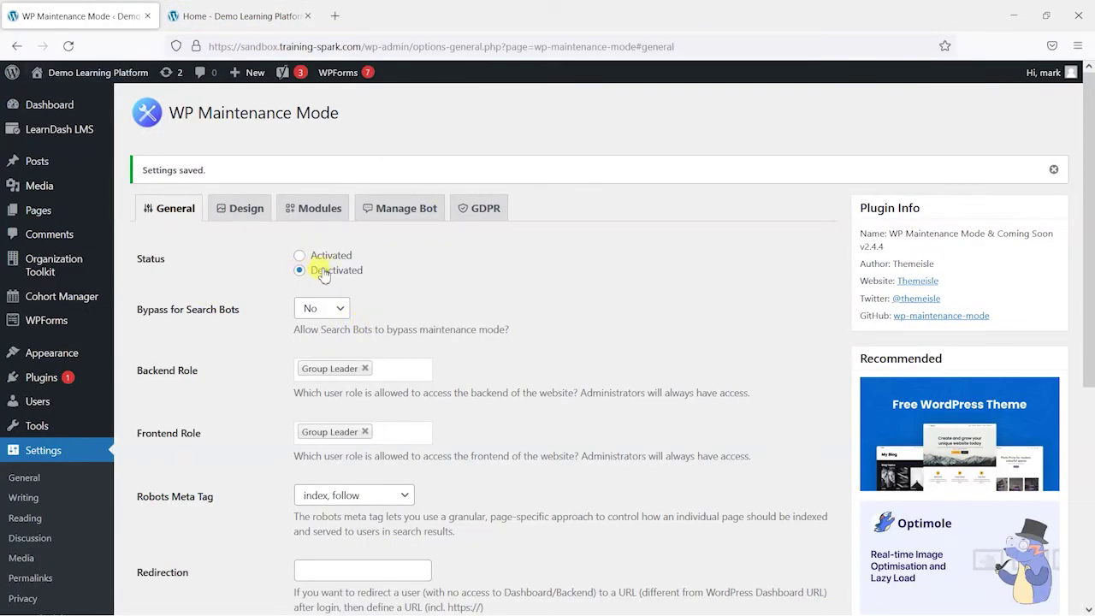
left_click(194, 16)
Set the maintenance mode status to Activated in the General settings and save them
left_click(120, 16)
scroll(240, 368, "down", 4)
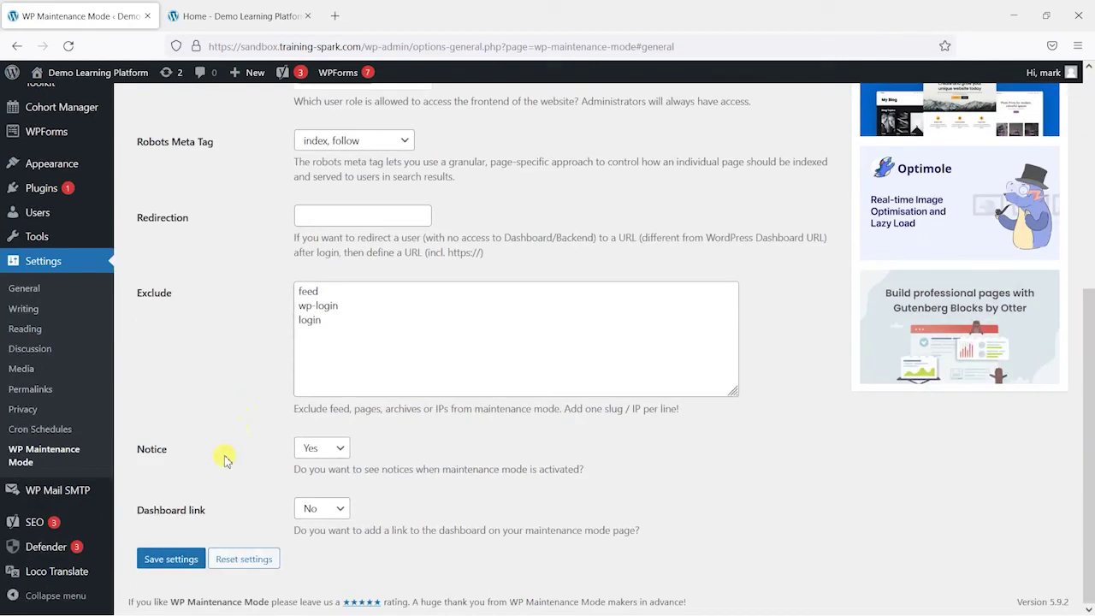
left_click(171, 559)
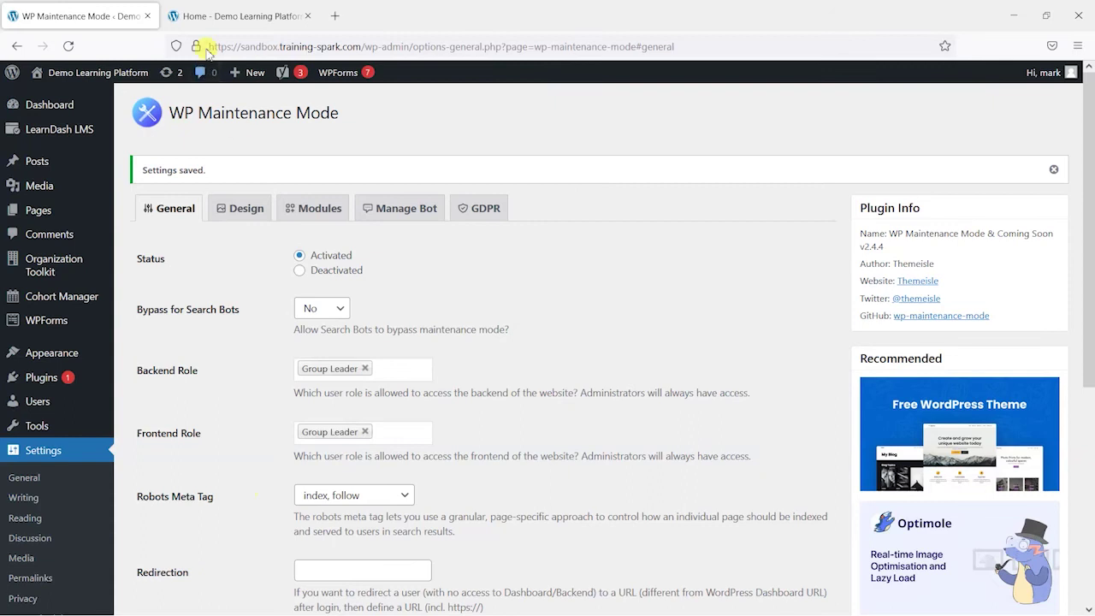
Reload the live homepage as administrator and browse the All Courses page to check access during maintenance mode
left_click(218, 16)
left_click(68, 45)
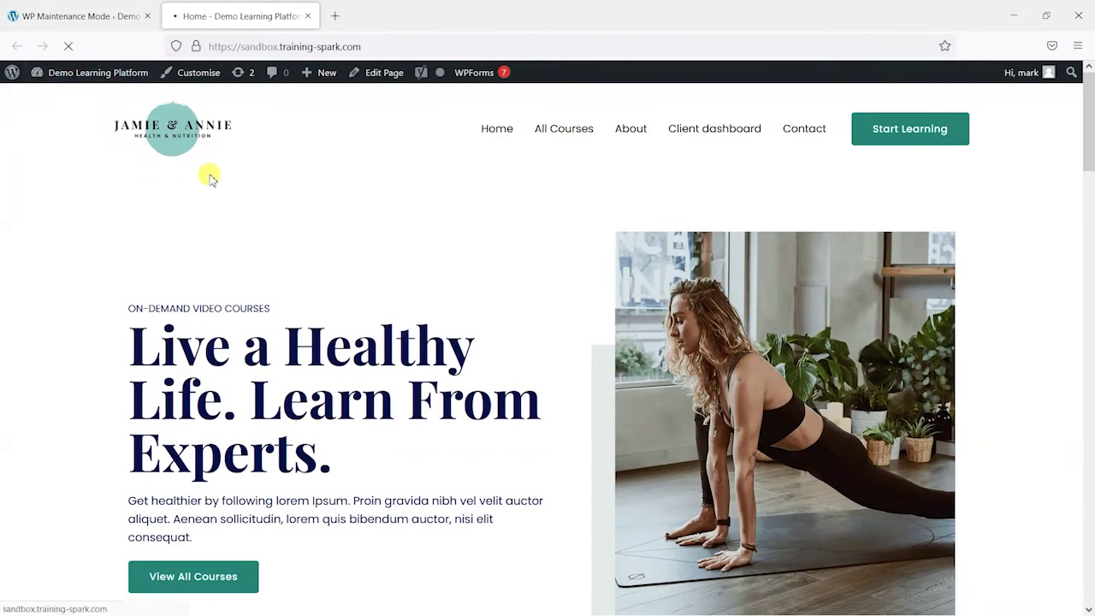
left_click(576, 128)
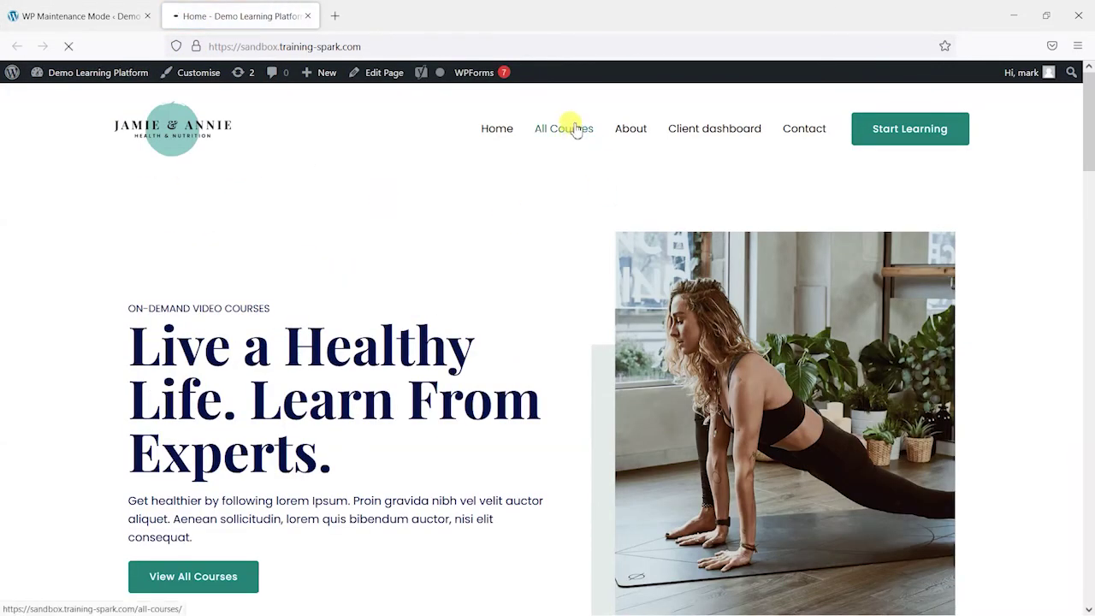
scroll(777, 340, "down", 4)
View the "Healthy Eating for Healthy Life" course page, open it for editing, and go back to the course list
left_click(808, 424)
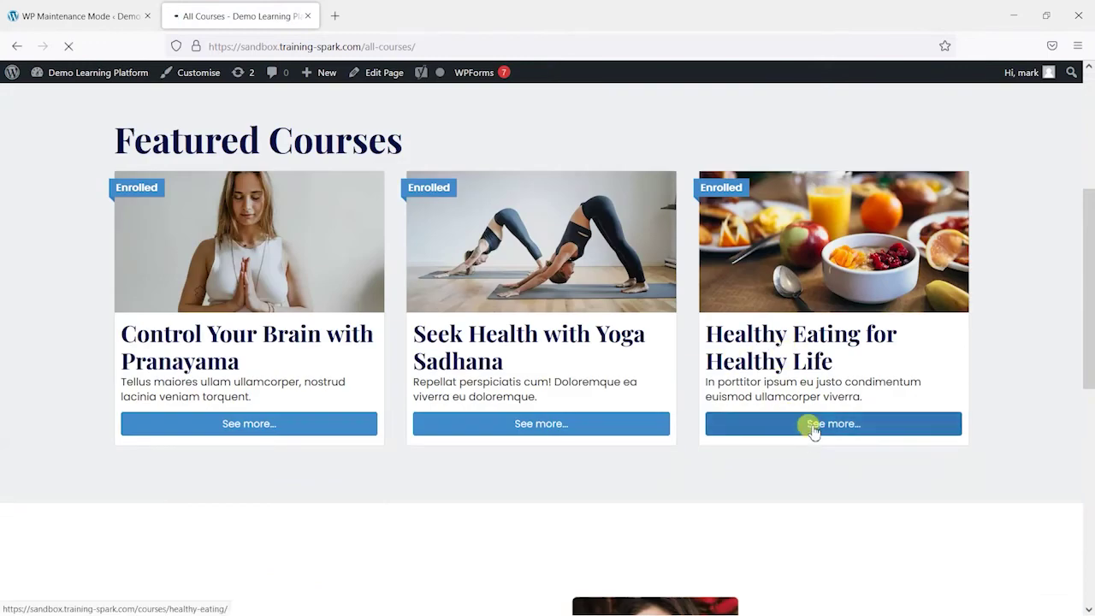
scroll(398, 446, "down", 6)
scroll(397, 446, "up", 5)
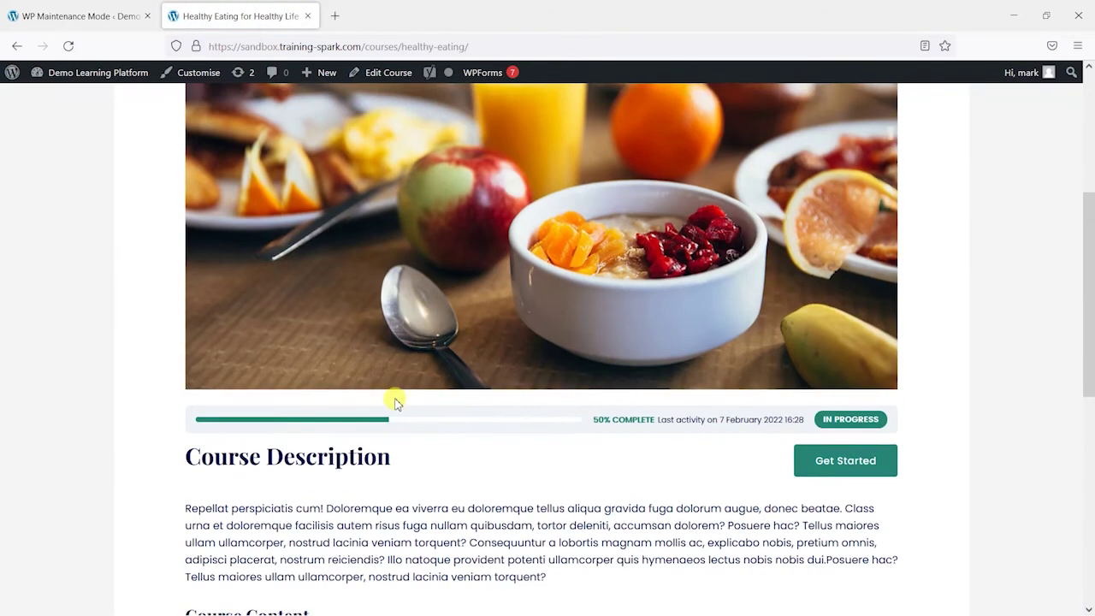
left_click(381, 83)
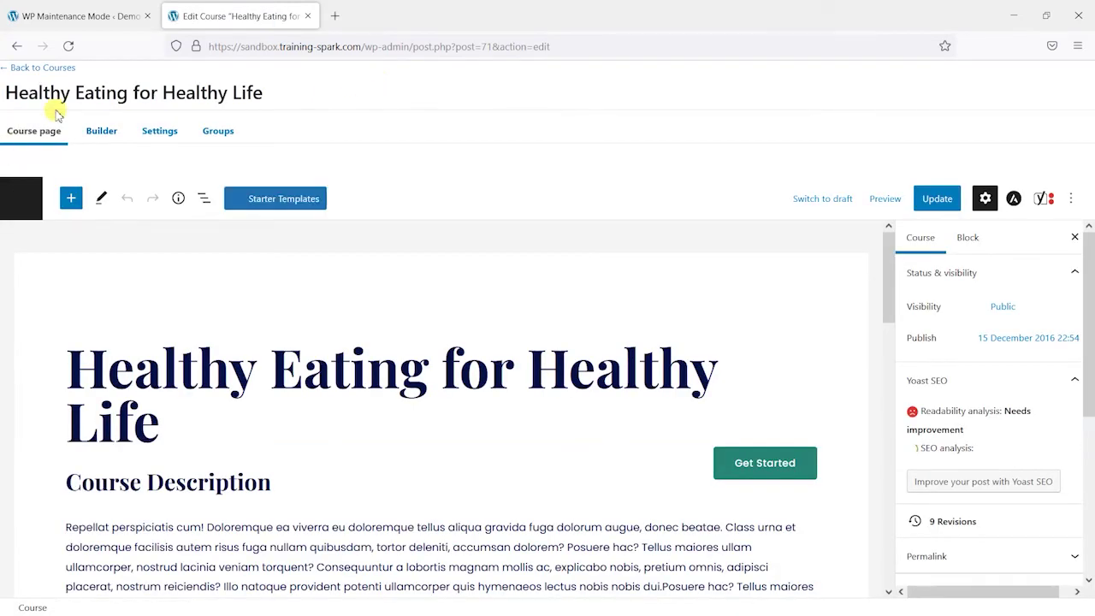
left_click(44, 68)
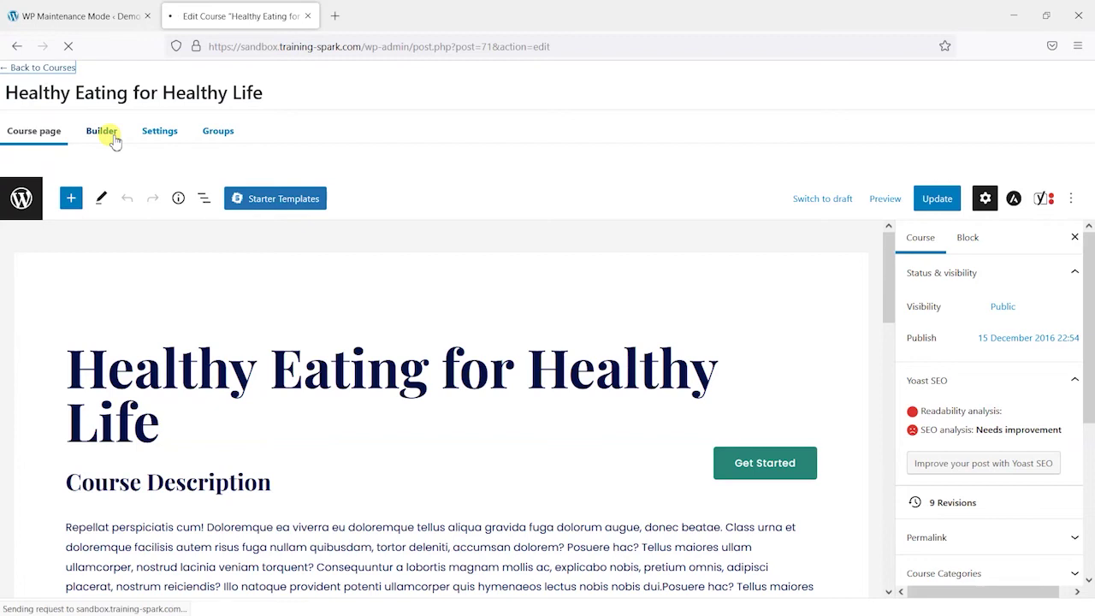
Switch to the private browser window logged in as another user and reload the homepage to check that user's access
key("alt+Tab")
key("alt+Tab")
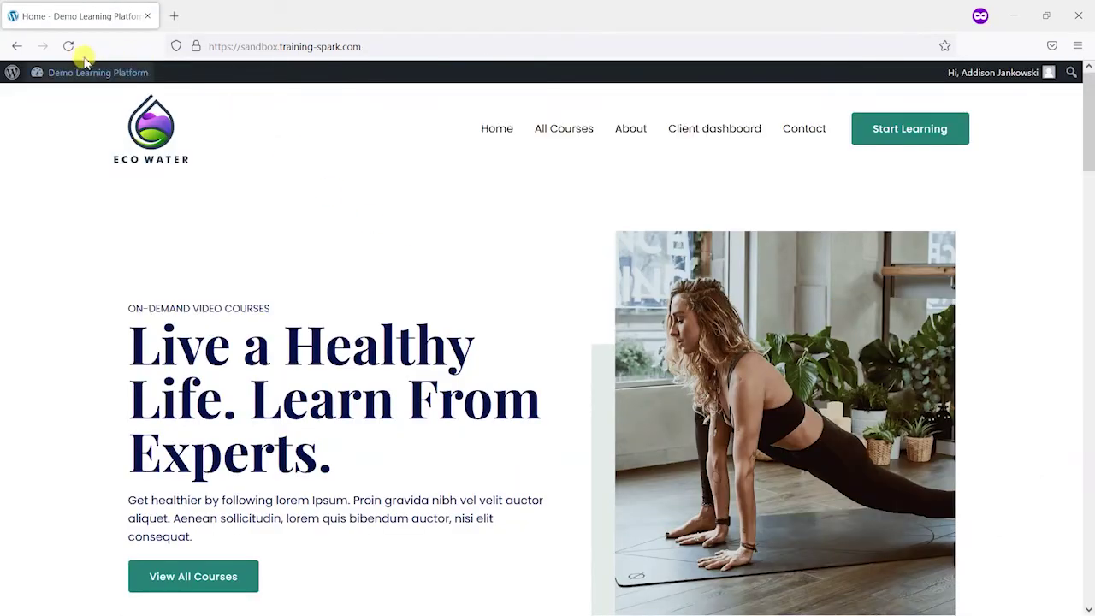
left_click(69, 46)
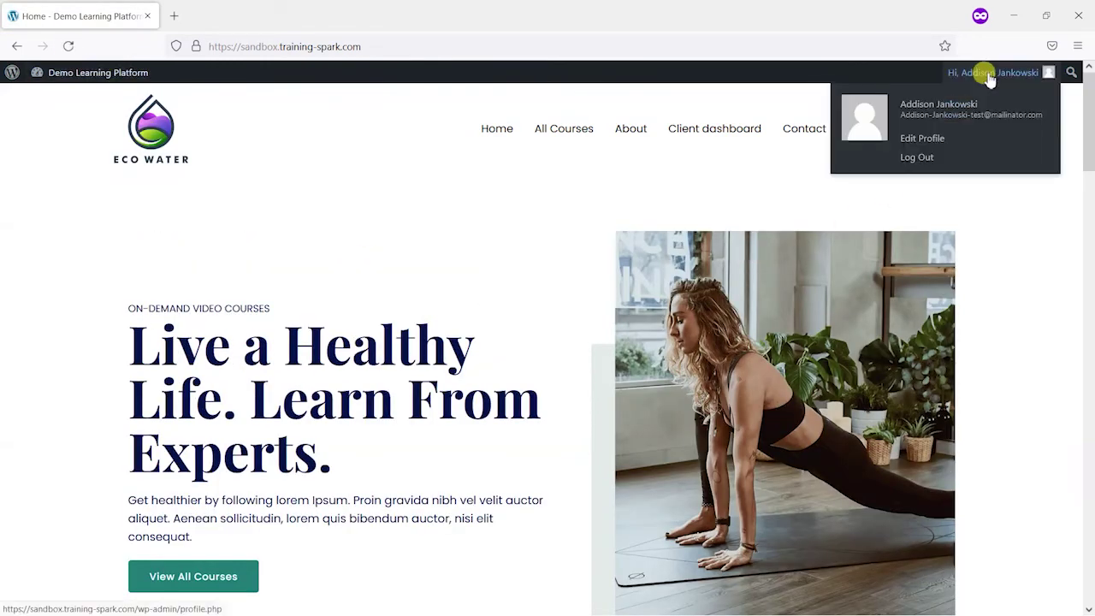
Log the second user out in the private window and load the sandbox.training-spark.com homepage as a logged-out visitor to check the maintenance message
mouse_move(1010, 75)
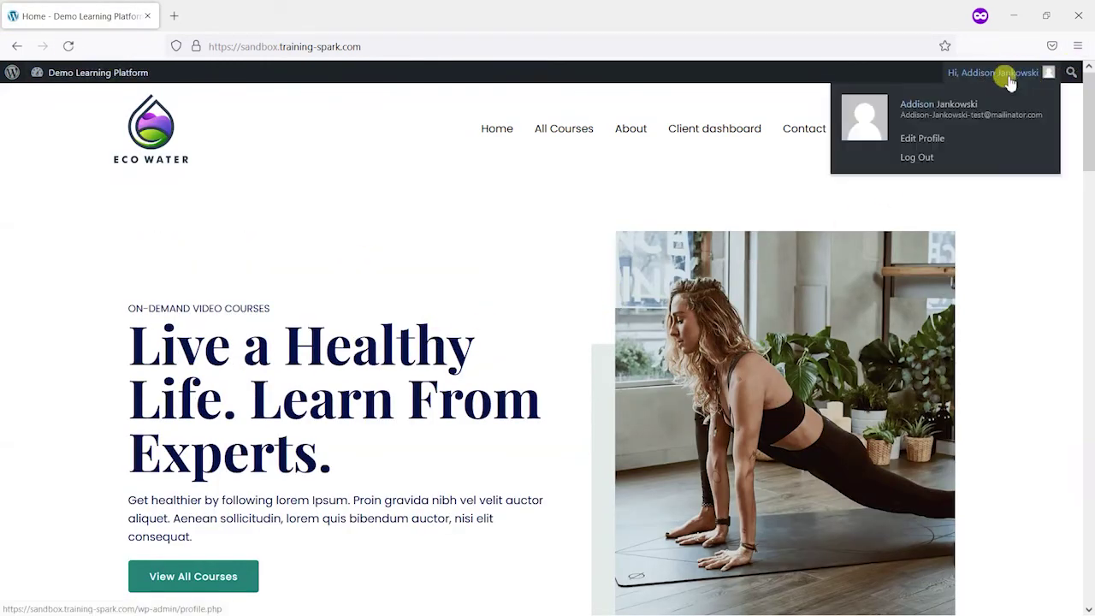
left_click(965, 159)
left_click_drag(364, 47, 847, 26)
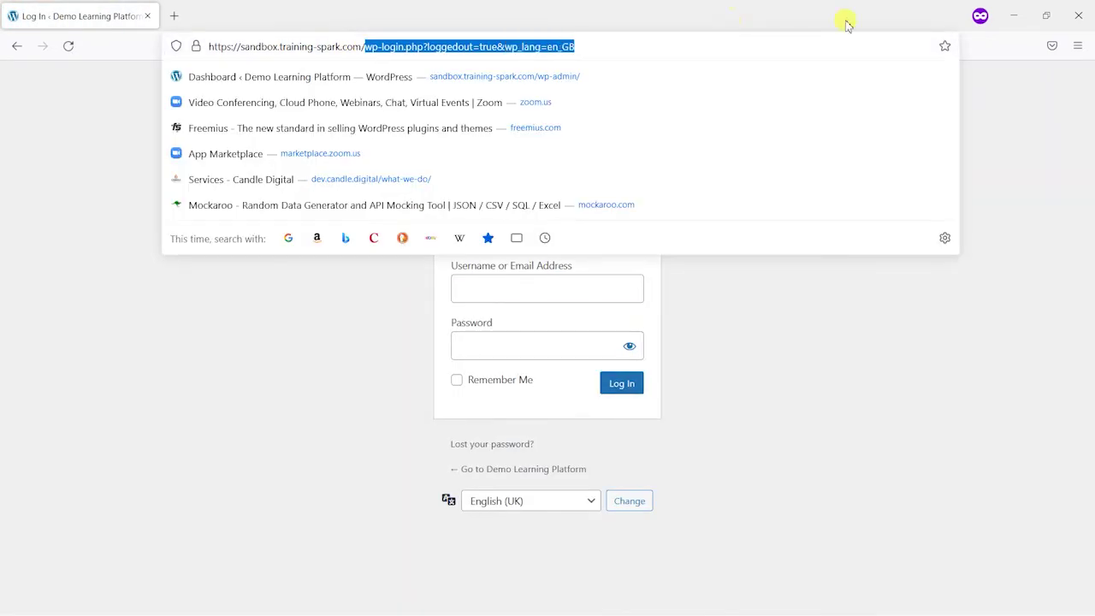
key("BackSpace")
key("Return")
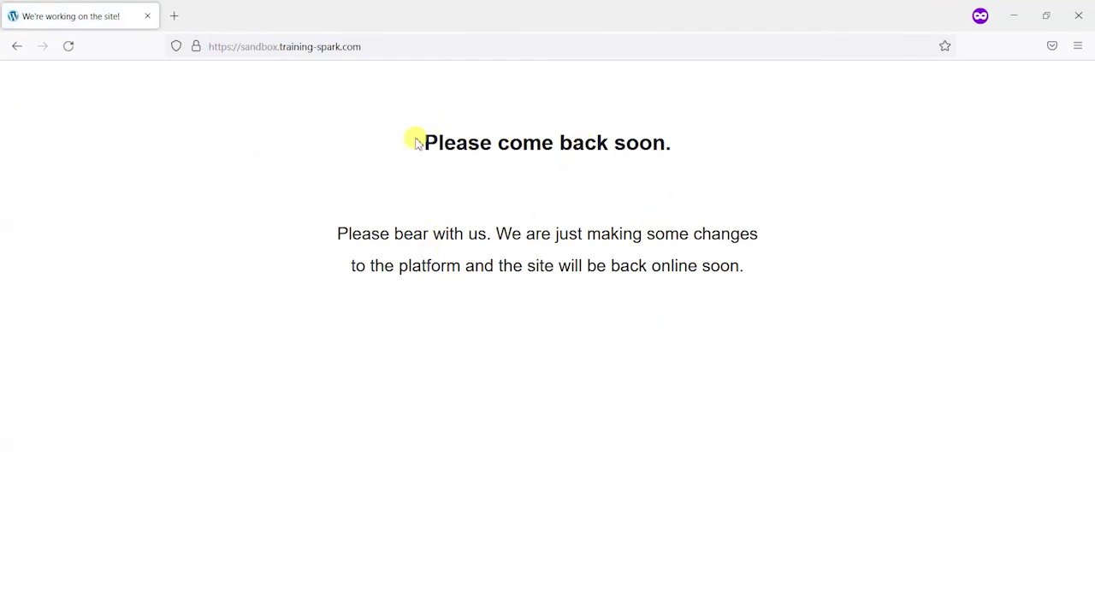
left_click_drag(419, 143, 670, 142)
left_click(579, 224)
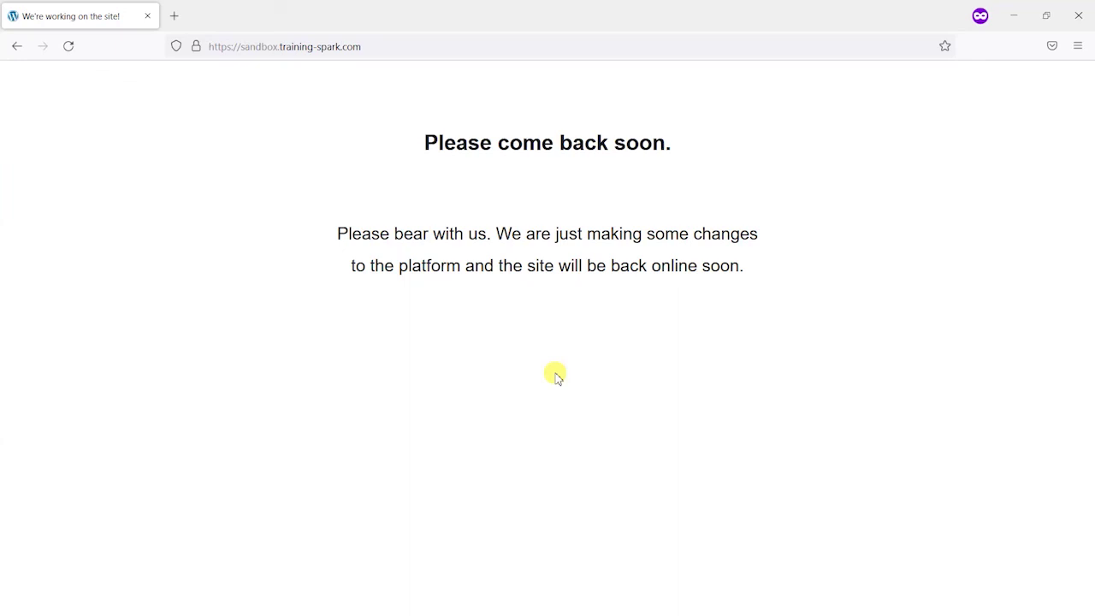
Switch back to the administrator's browser window and visit the live site from the course list
key("alt+Tab")
left_click(532, 337)
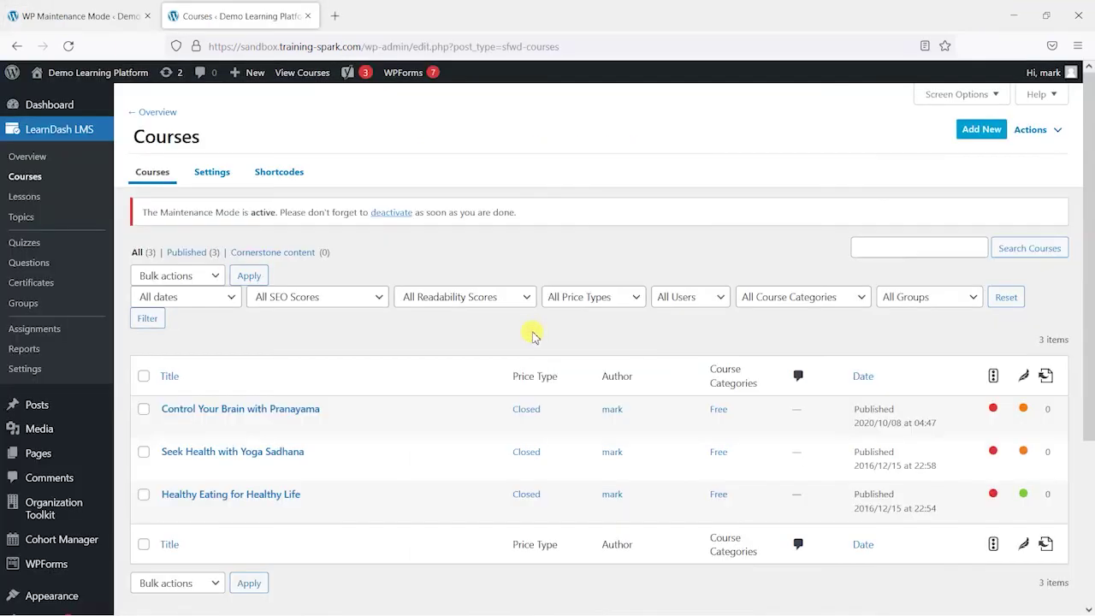
left_click(90, 98)
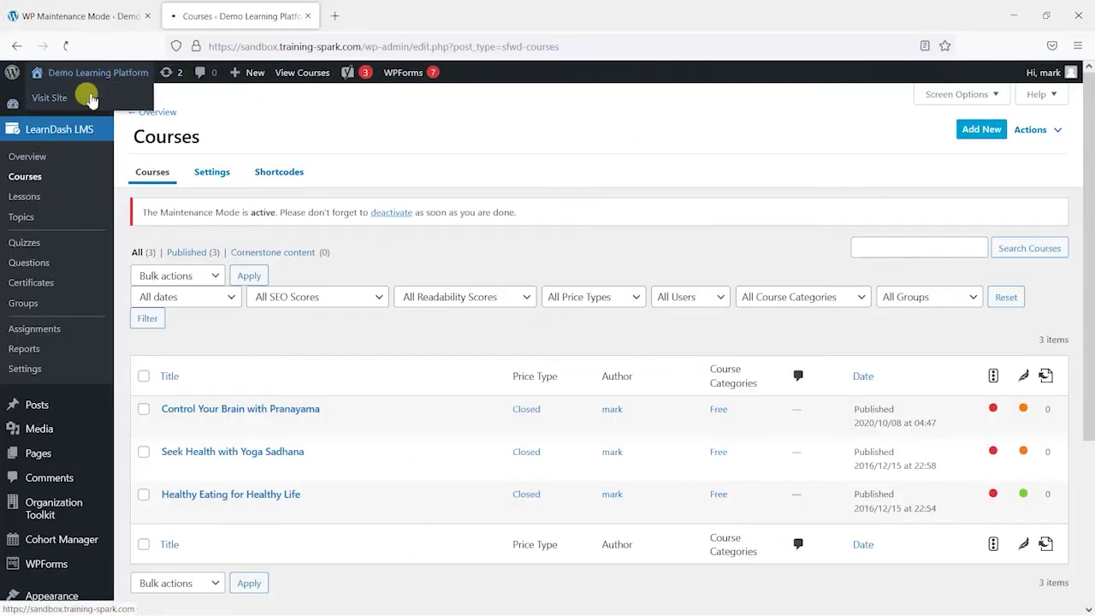